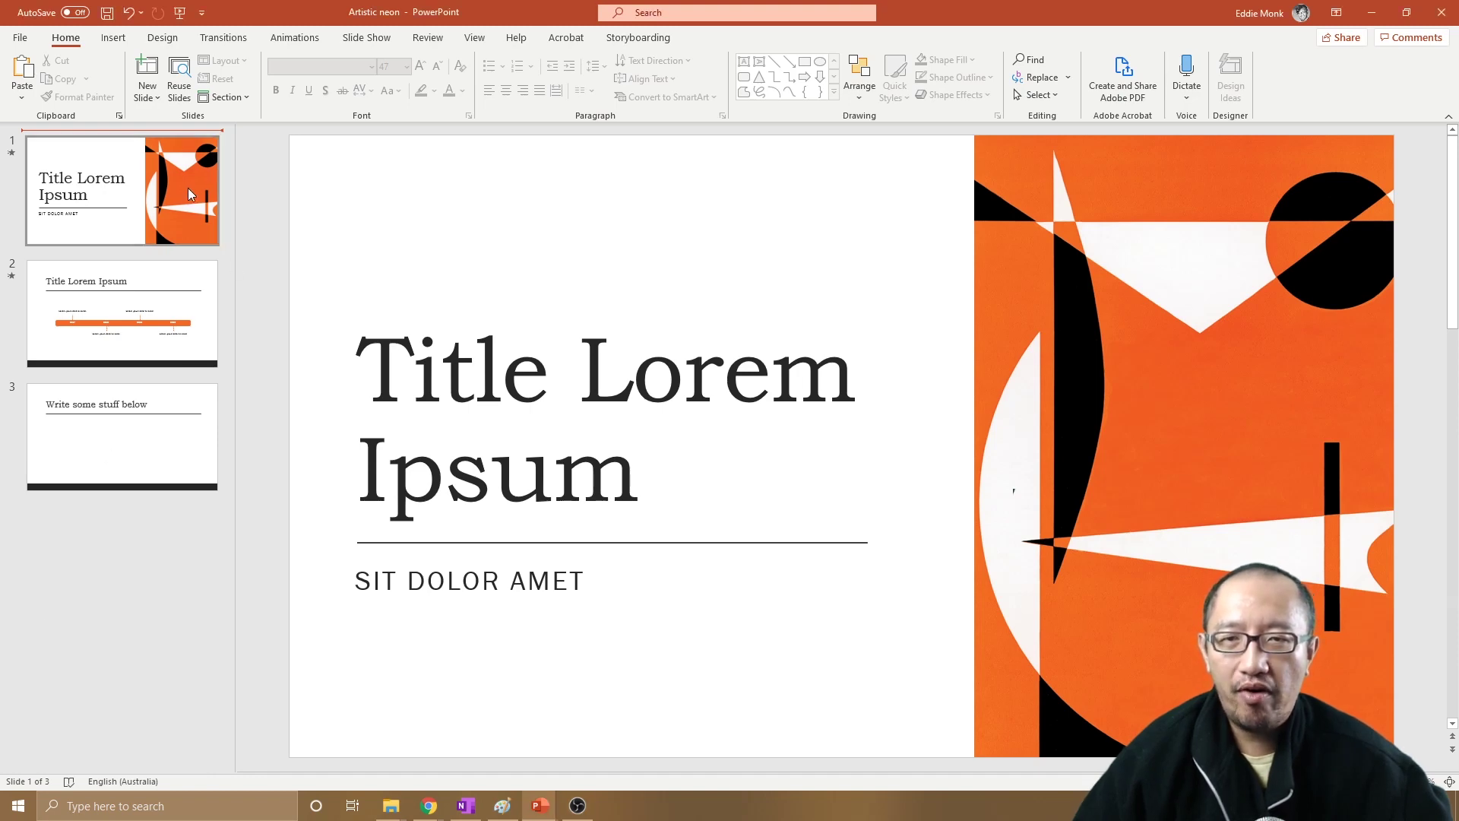
- Preview the deck's slides, including the slide 2 timeline, and return to the title slide
{"action": "left_click", "coordinate": [133, 315]}
{"action": "left_click", "coordinate": [140, 426]}
{"action": "left_click", "coordinate": [145, 319]}
{"action": "left_click", "coordinate": [150, 236]}
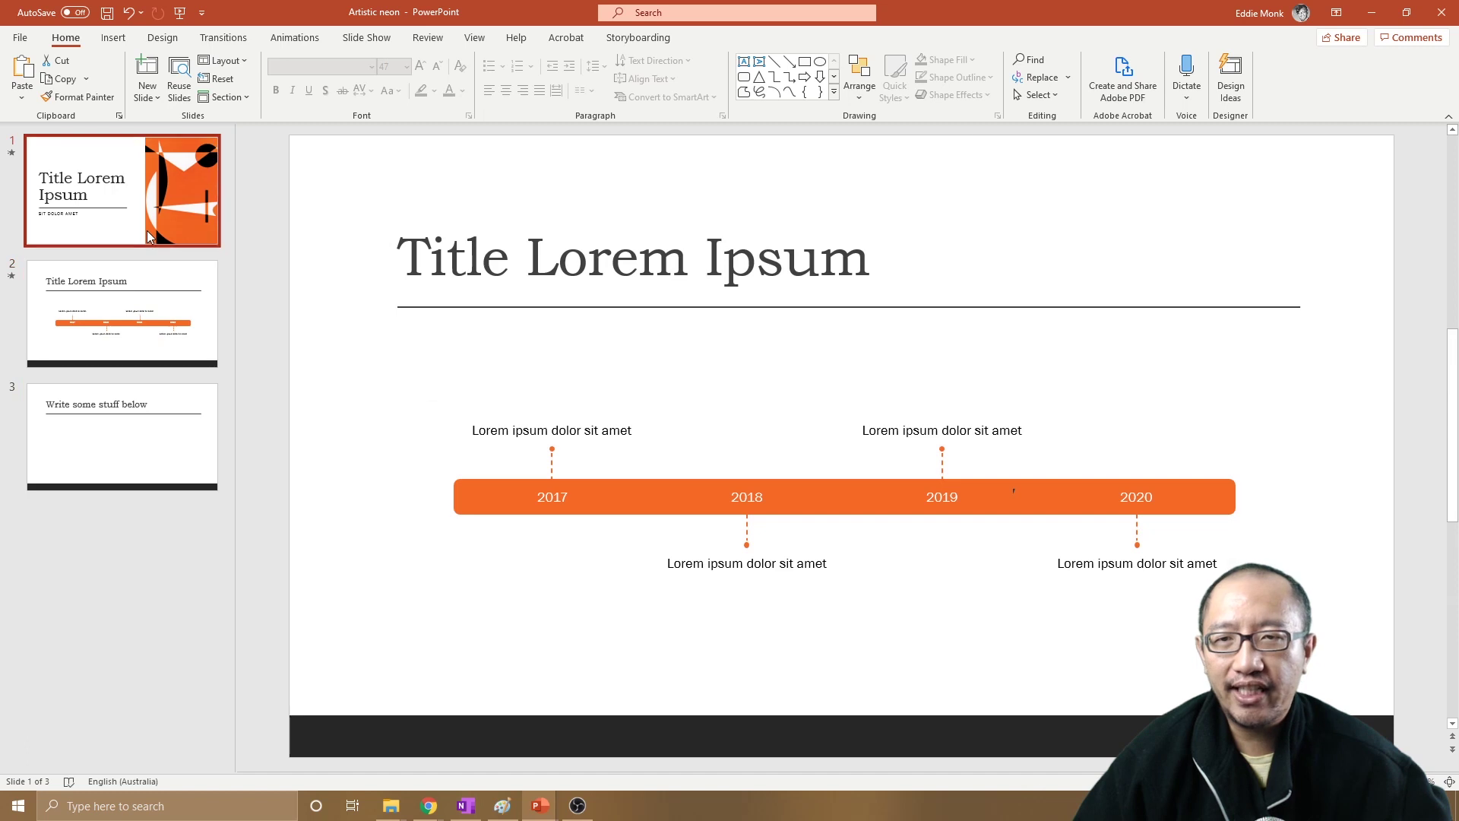
{"action": "left_click", "coordinate": [182, 336]}
{"action": "left_click", "coordinate": [146, 212]}
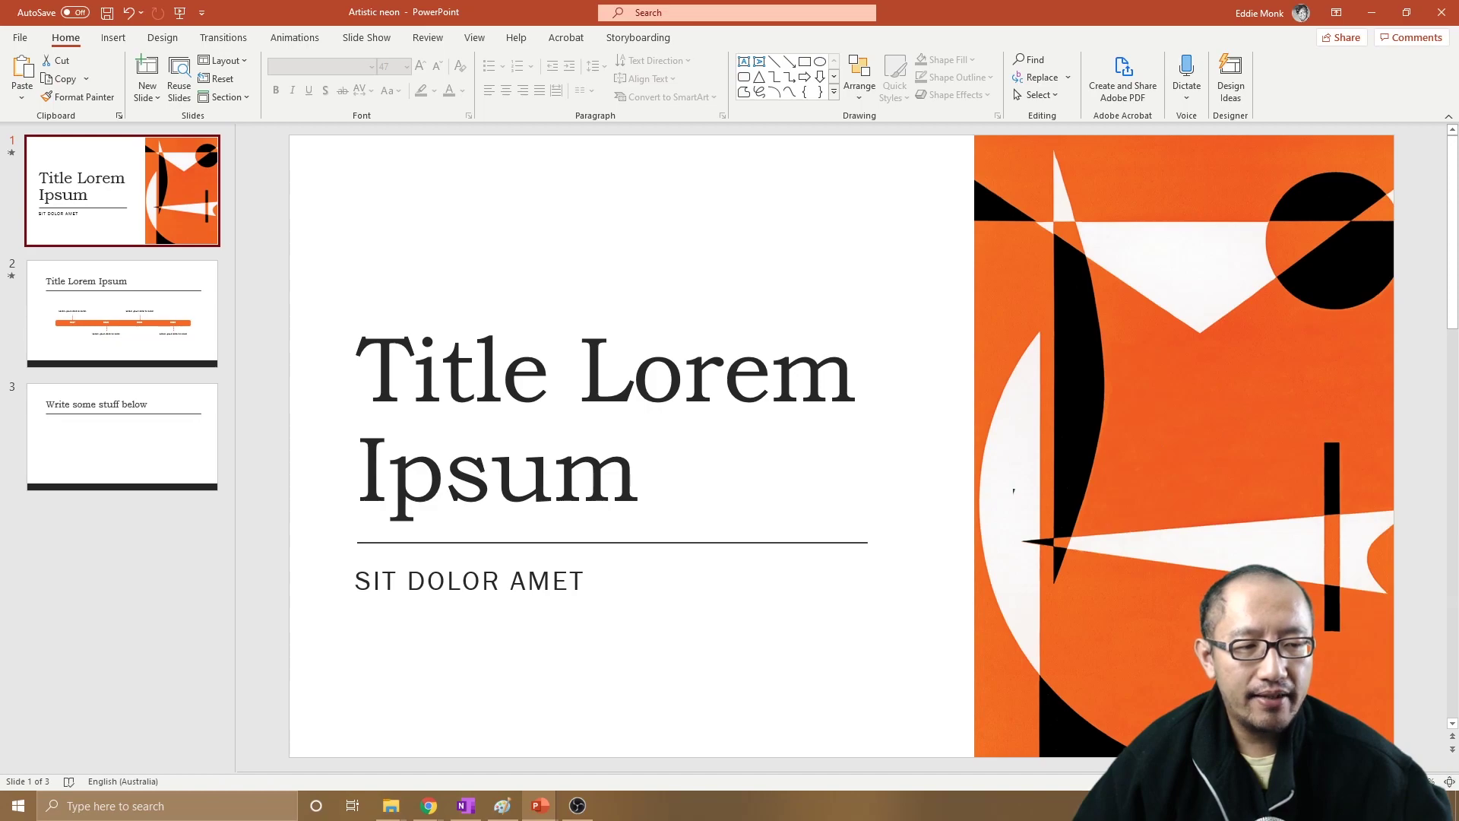
- Run the slide show from the start through all animations on slides 1–3, then exit to editing
{"action": "key", "text": "F5"}
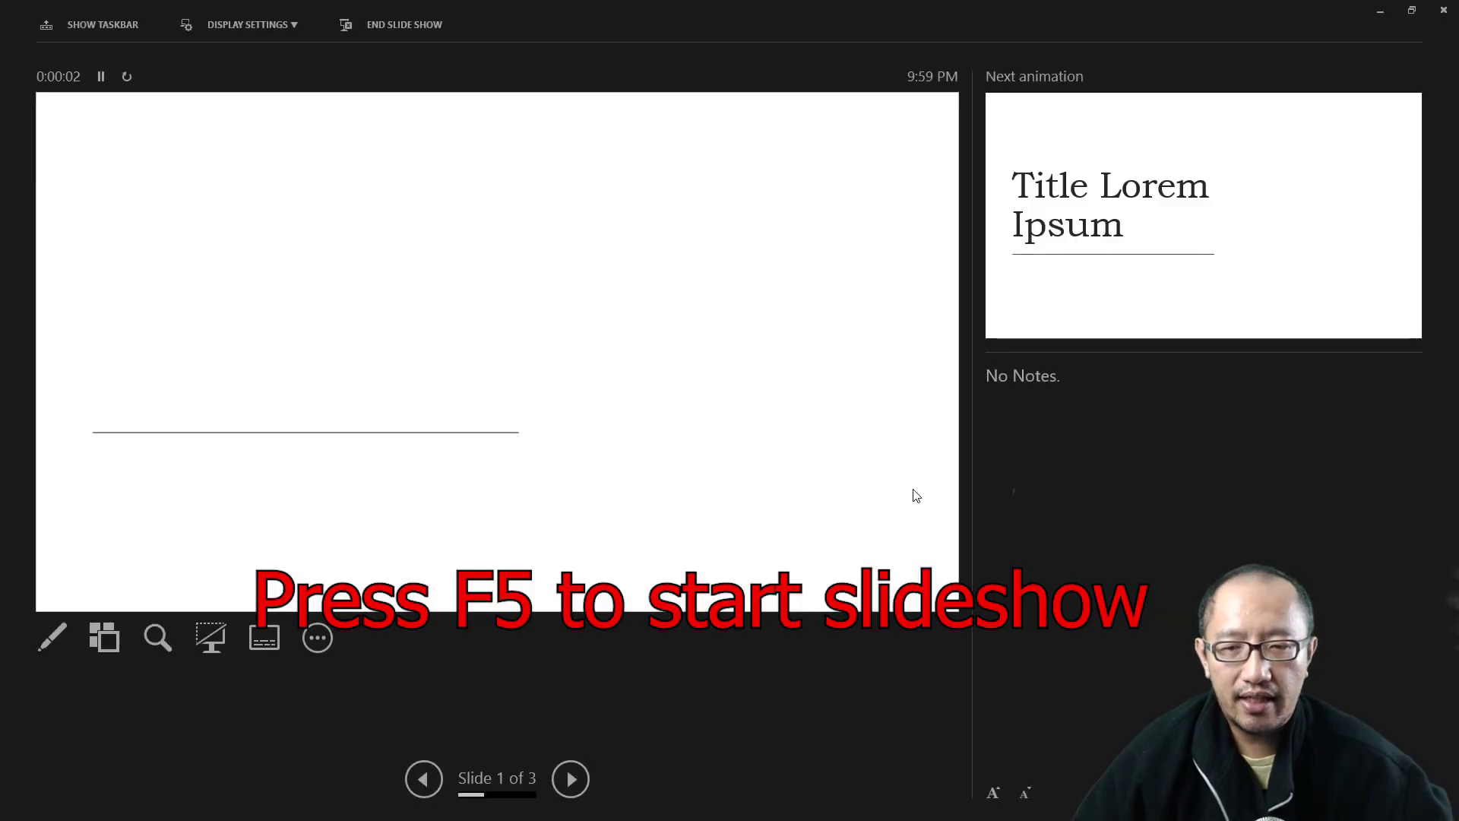
{"action": "left_click", "coordinate": [804, 489]}
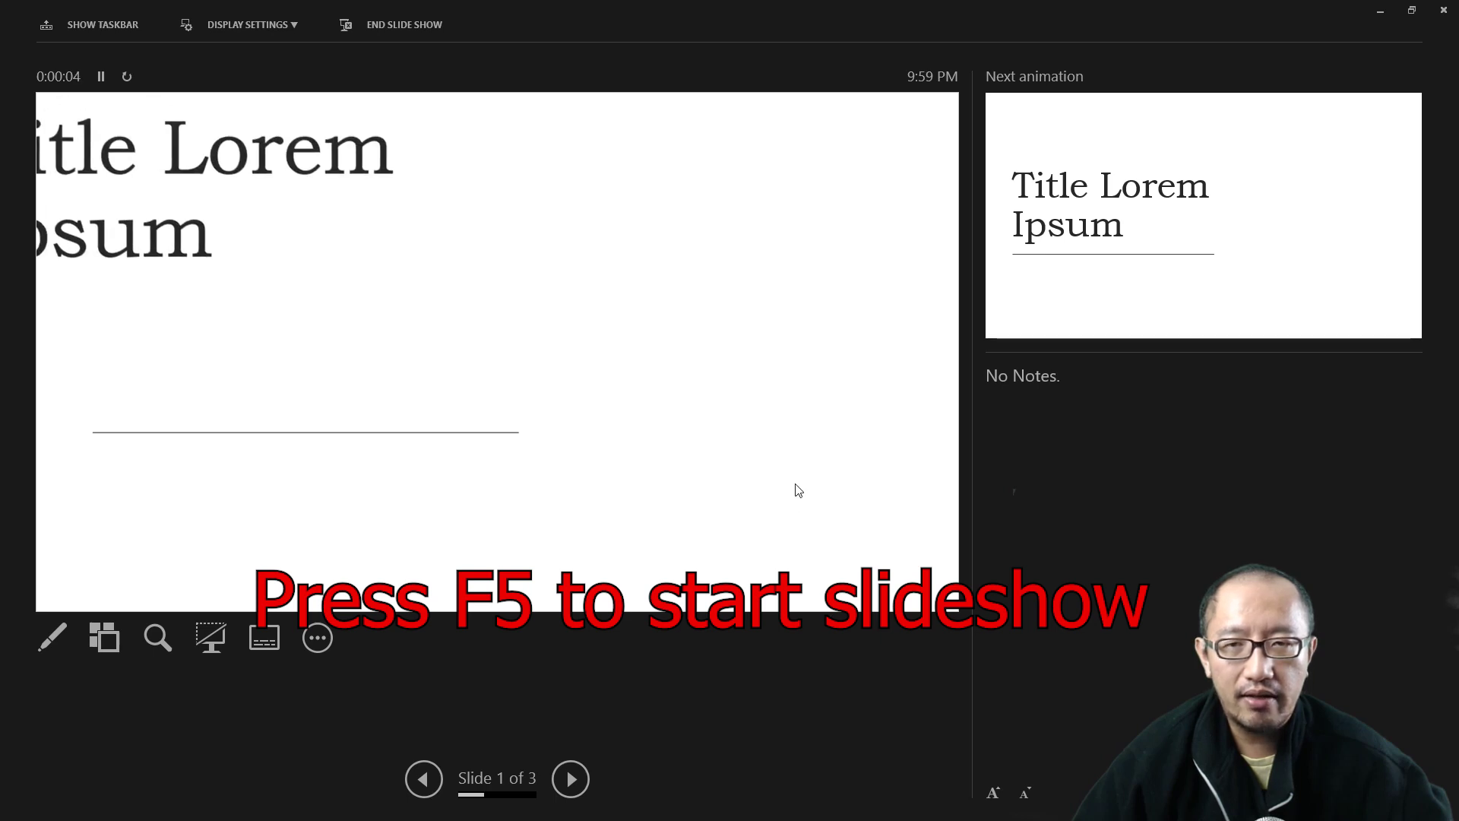
{"action": "left_click", "coordinate": [760, 502]}
{"action": "left_click", "coordinate": [627, 491]}
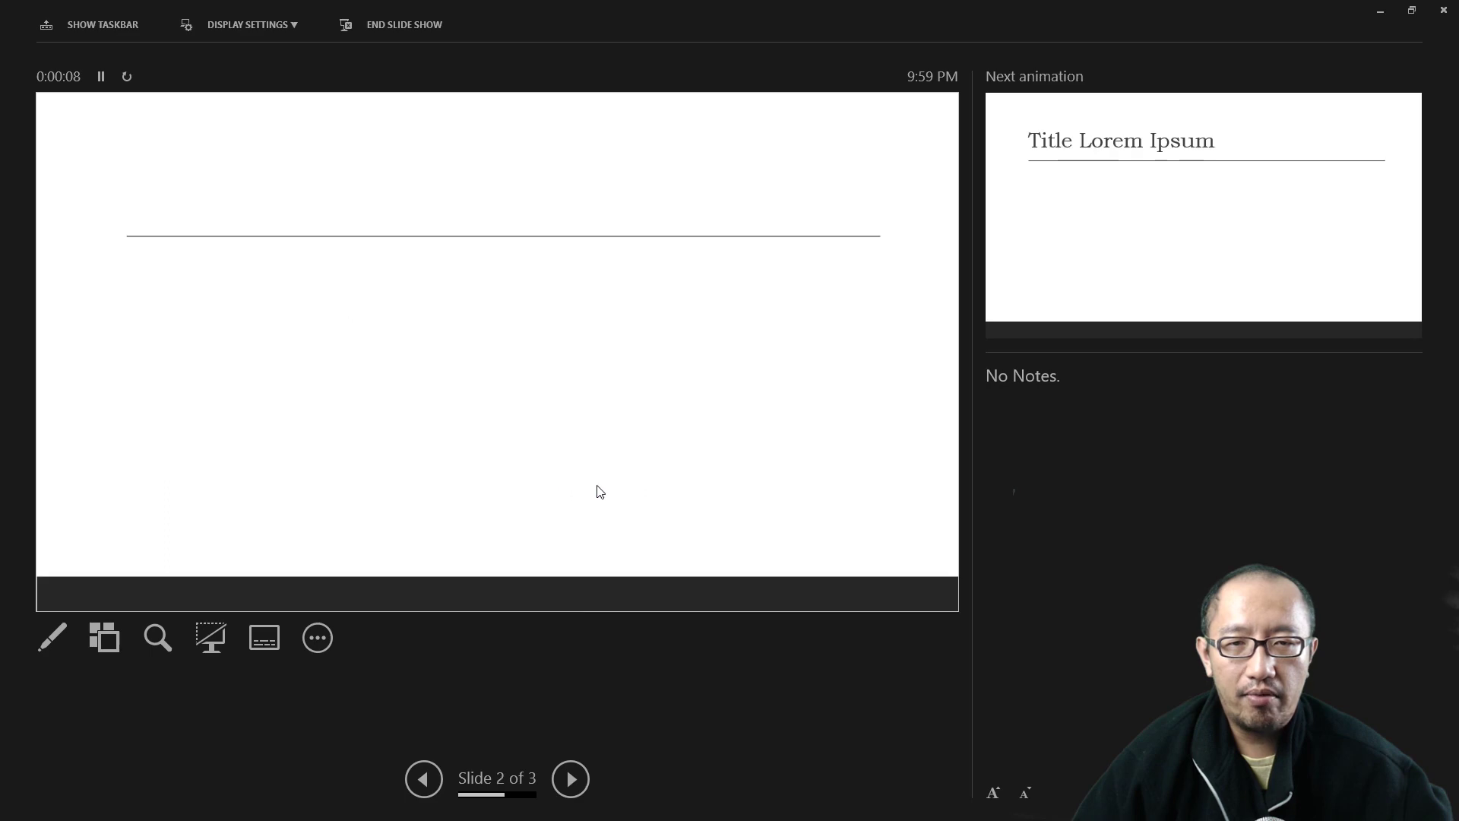
{"action": "left_click", "coordinate": [560, 489]}
{"action": "left_click", "coordinate": [565, 493]}
{"action": "left_click", "coordinate": [565, 493]}
{"action": "left_click", "coordinate": [561, 489]}
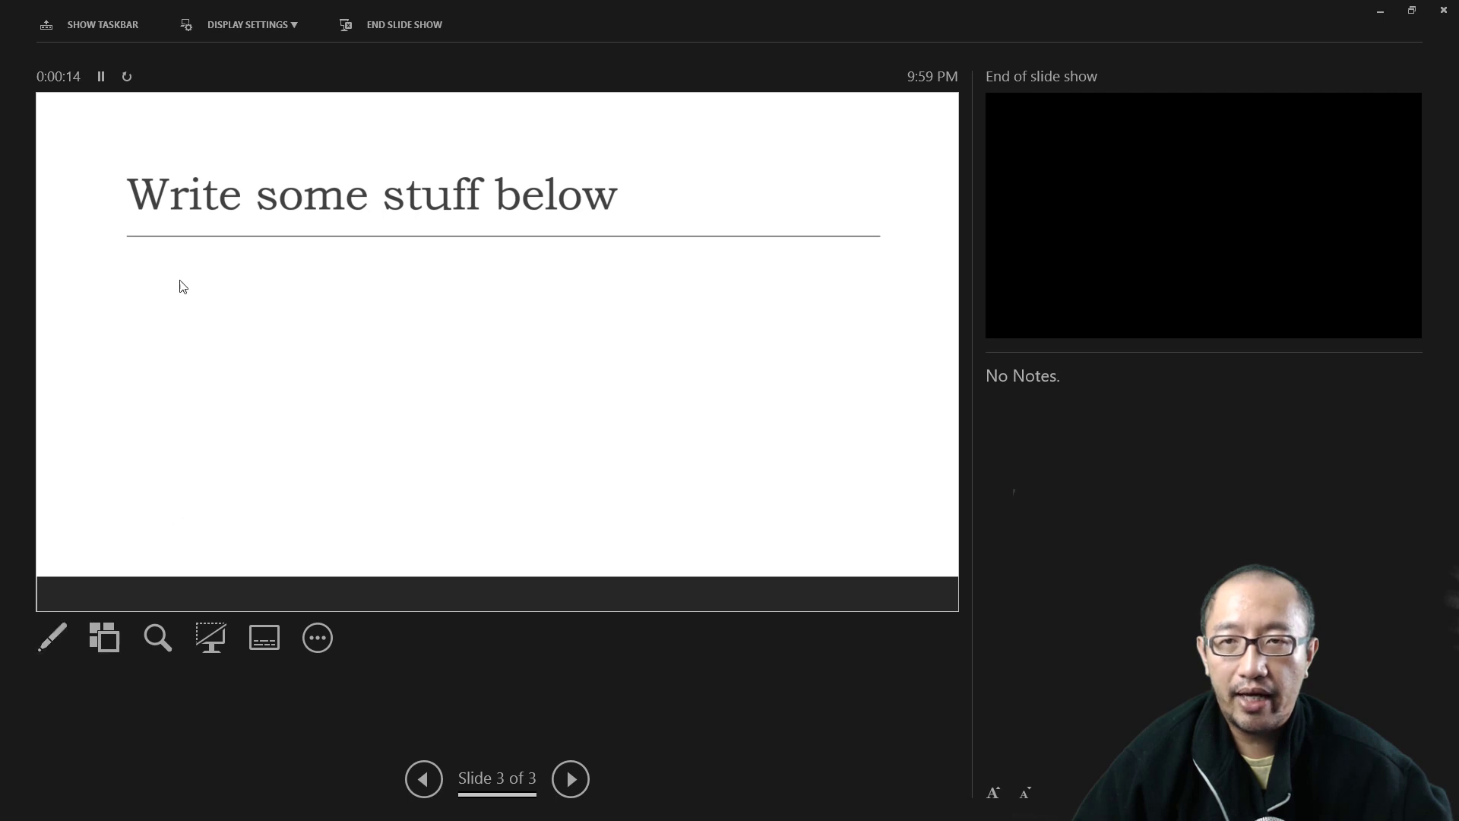
{"action": "left_click", "coordinate": [584, 776]}
{"action": "left_click", "coordinate": [584, 776]}
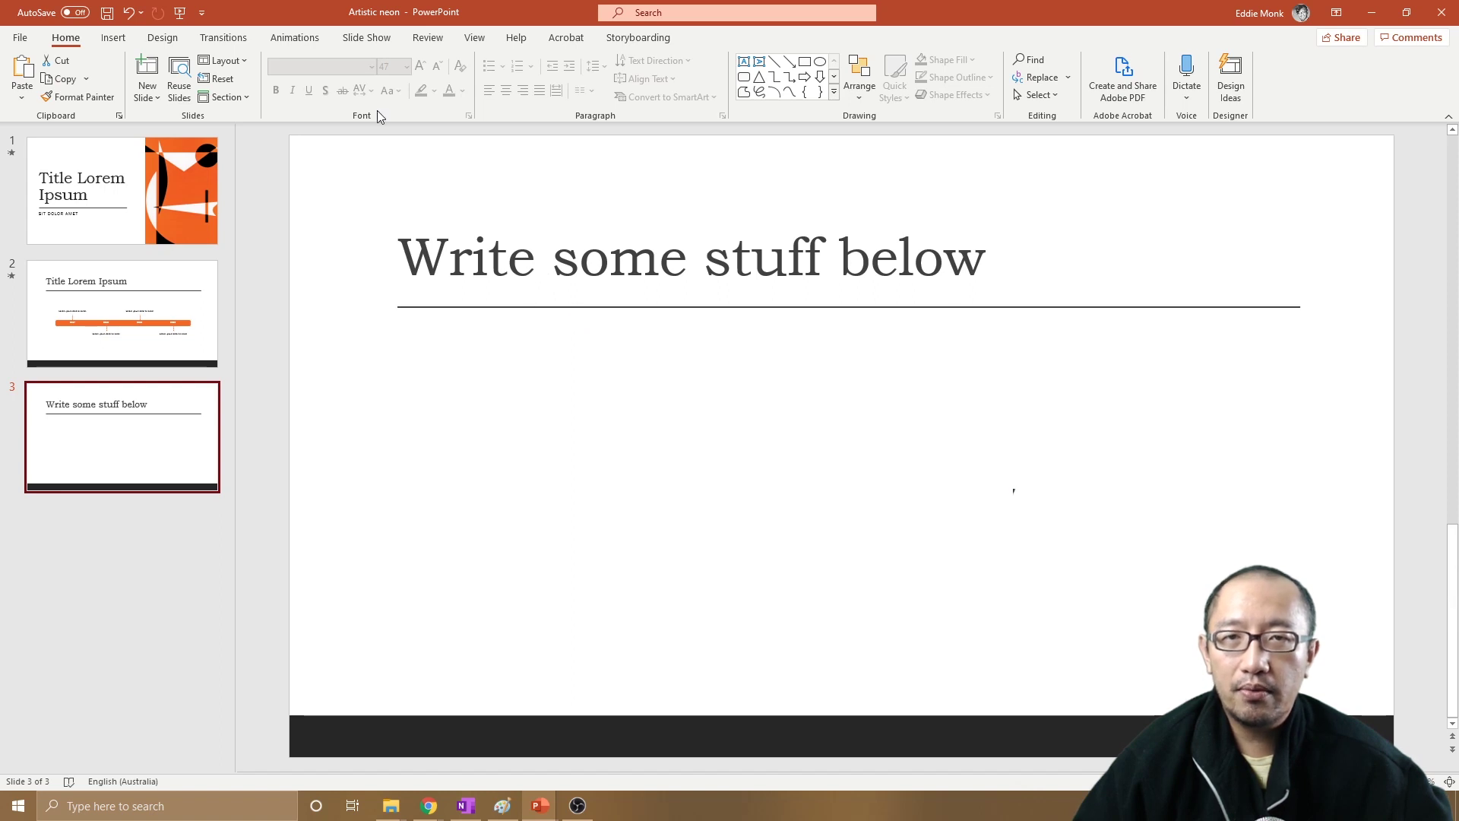
- Choose Record from Beginning in the Slide Show tab's Record Slide Show menu
{"action": "left_click", "coordinate": [373, 37]}
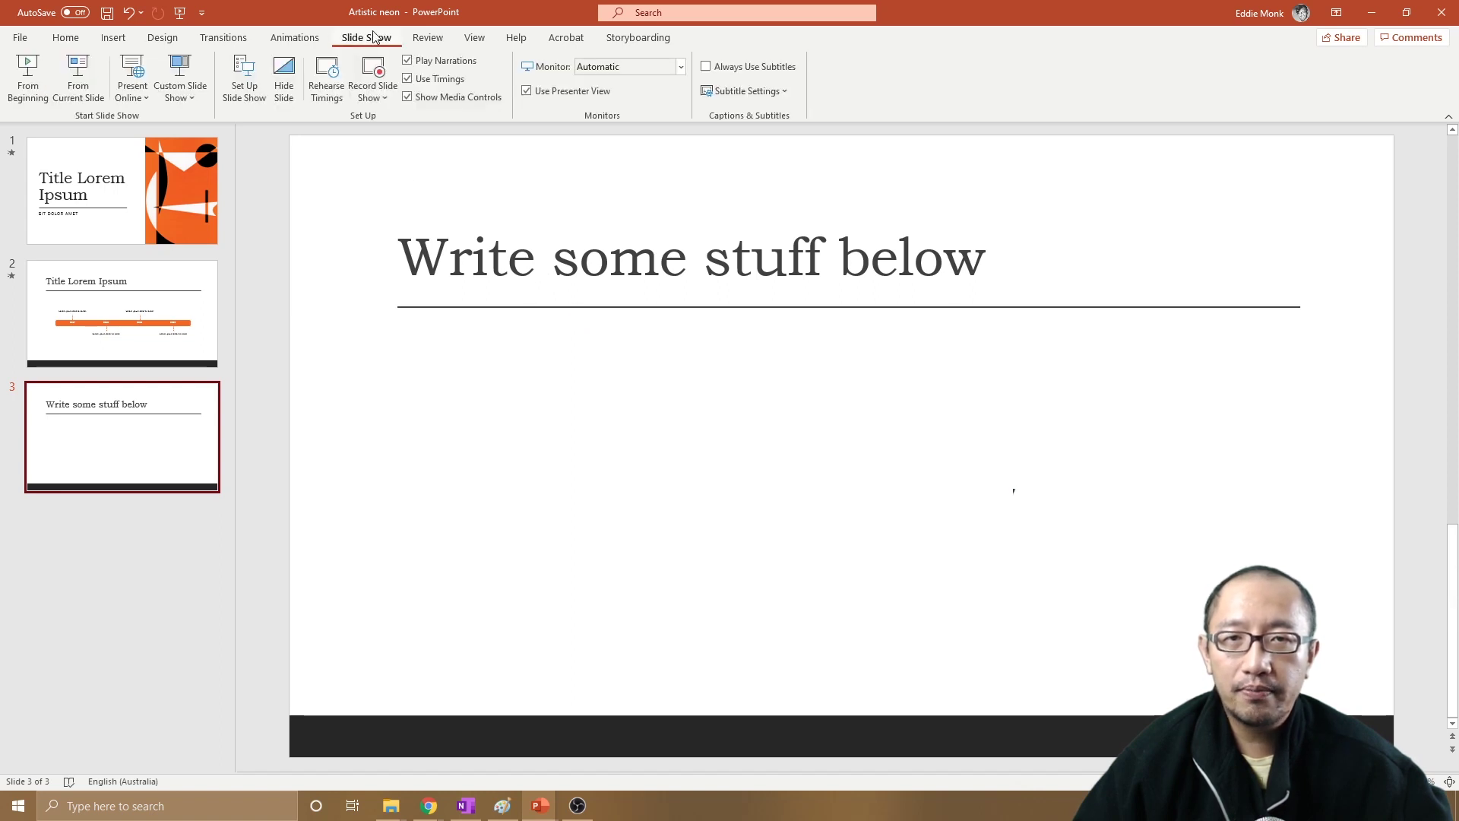
{"action": "left_click", "coordinate": [389, 96]}
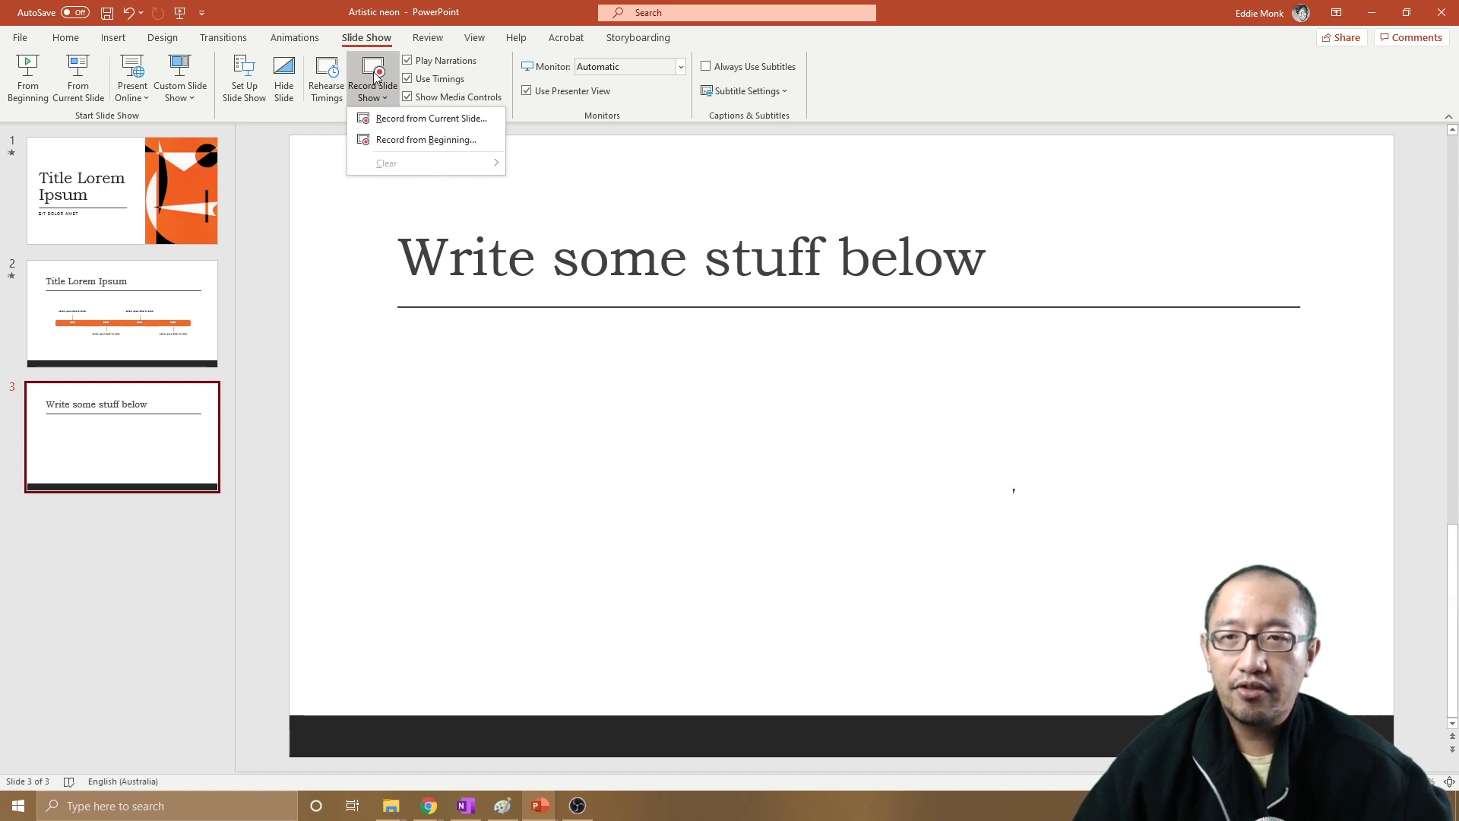
{"action": "left_click", "coordinate": [415, 145]}
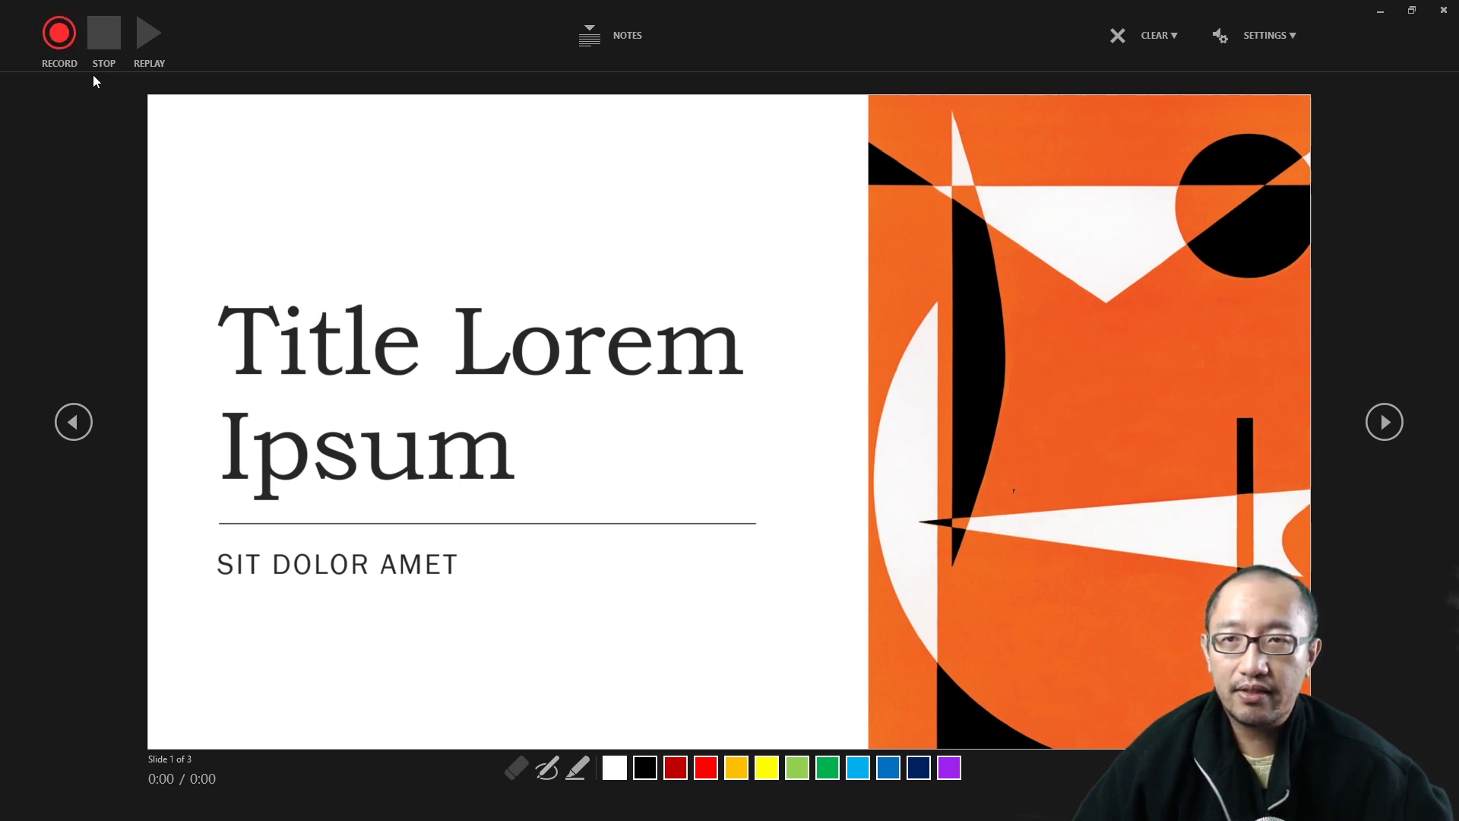
- Start recording, play the title and subtitle/orange image animations, then advance through slide 2 to slide 3
{"action": "left_click", "coordinate": [60, 34]}
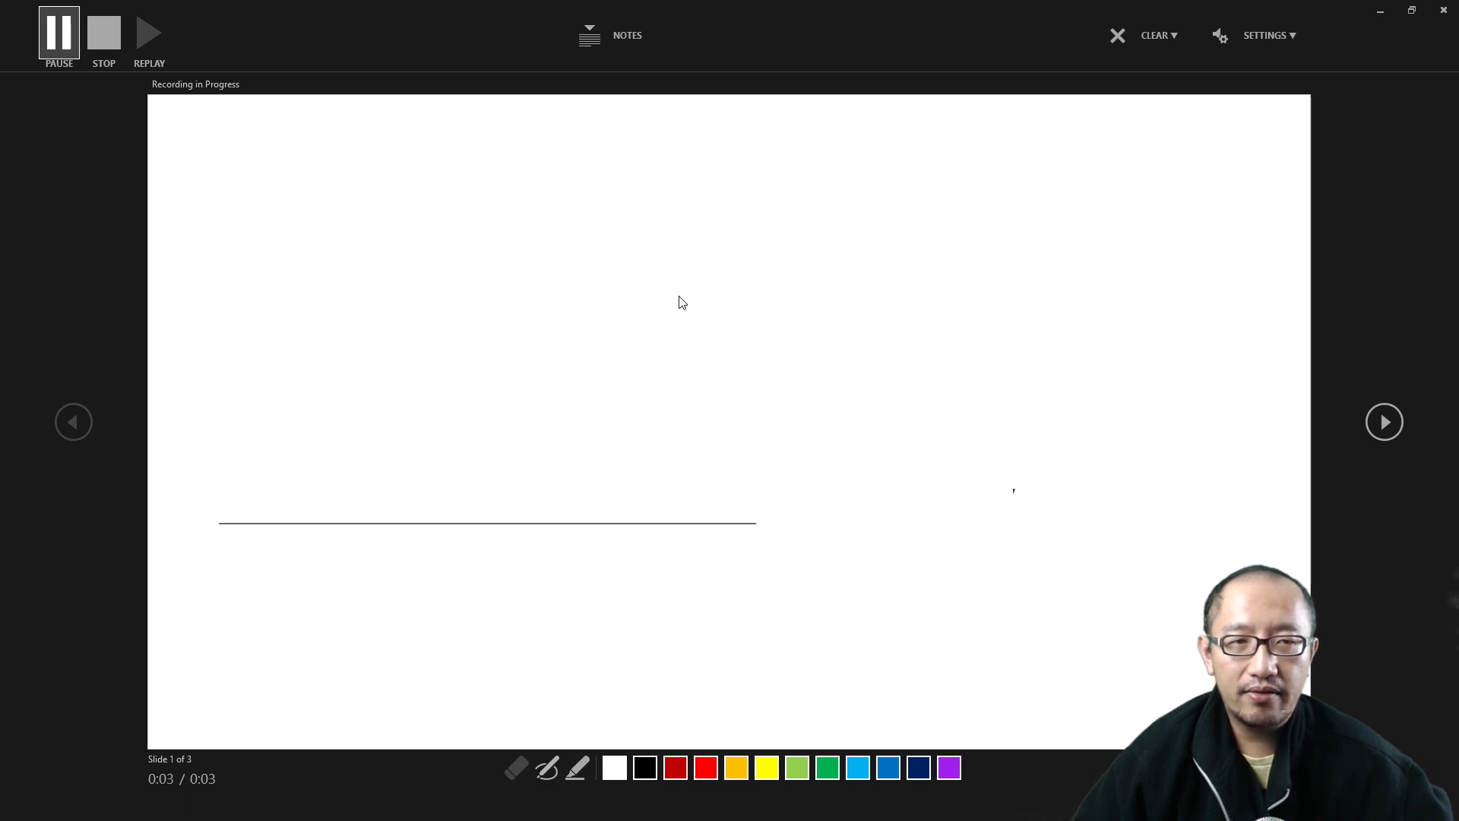
{"action": "left_click", "coordinate": [944, 560]}
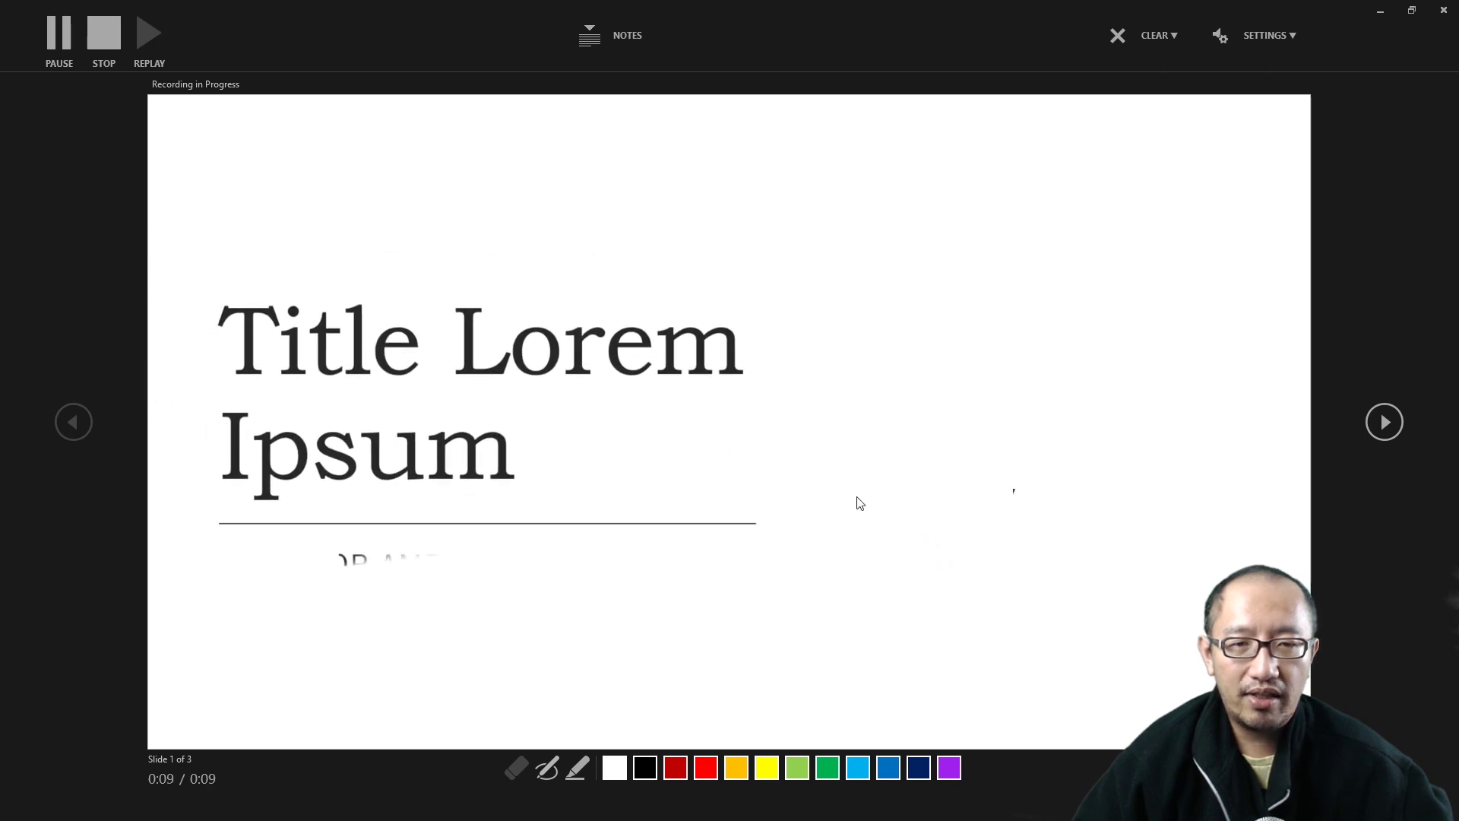
{"action": "left_click", "coordinate": [751, 570]}
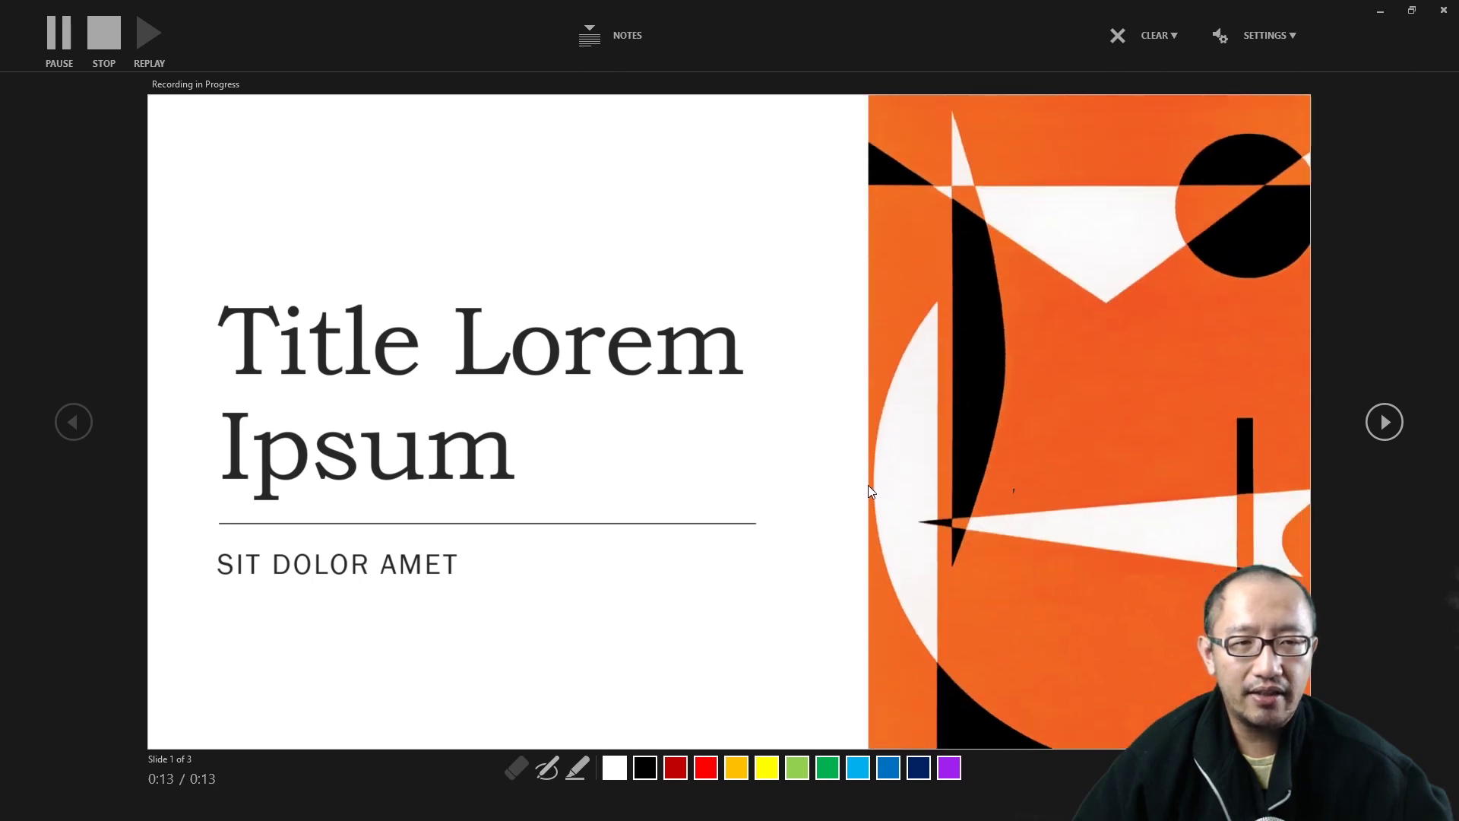
{"action": "left_click", "coordinate": [803, 574]}
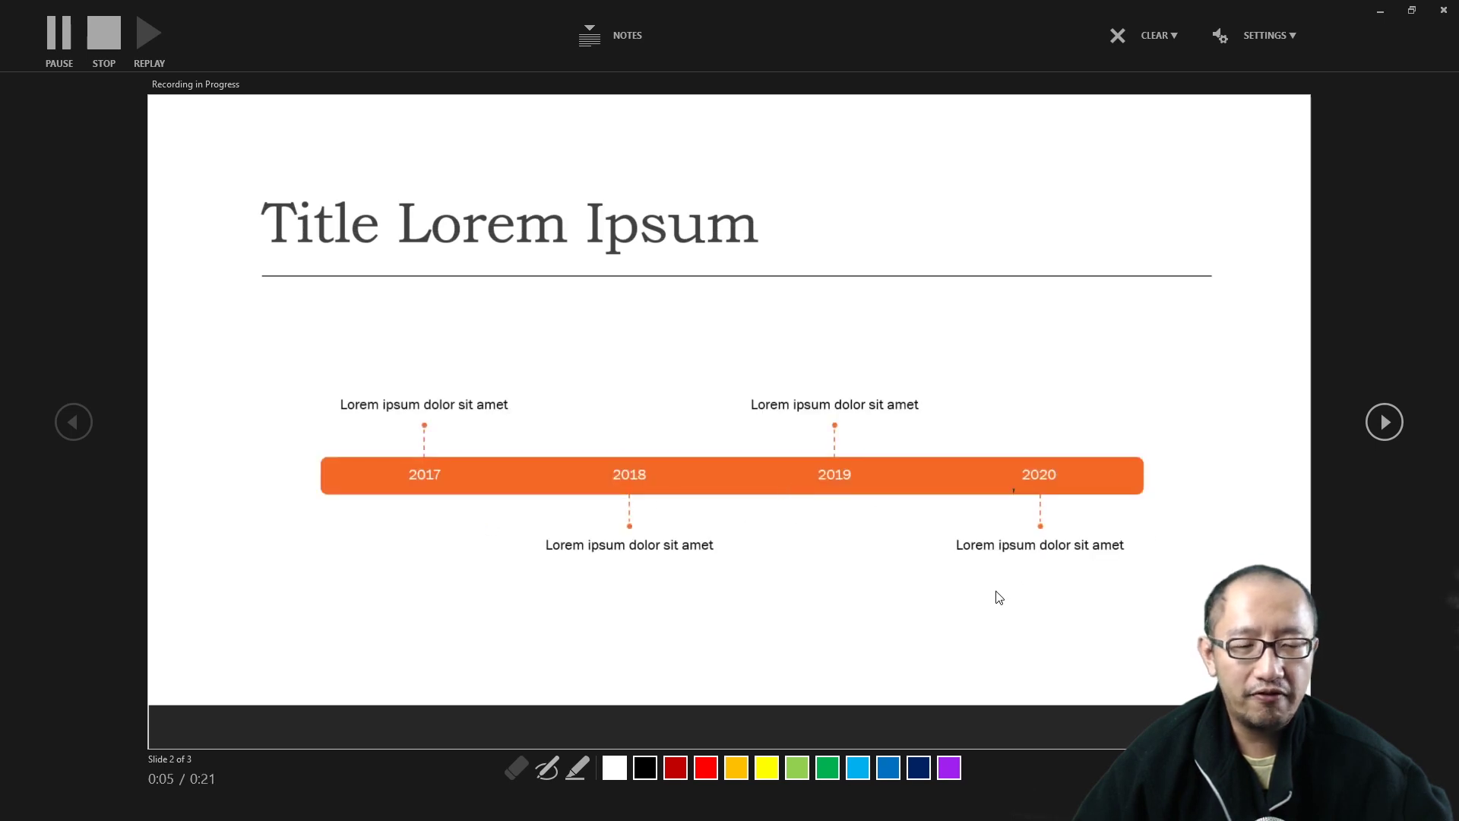
{"action": "left_click", "coordinate": [814, 551]}
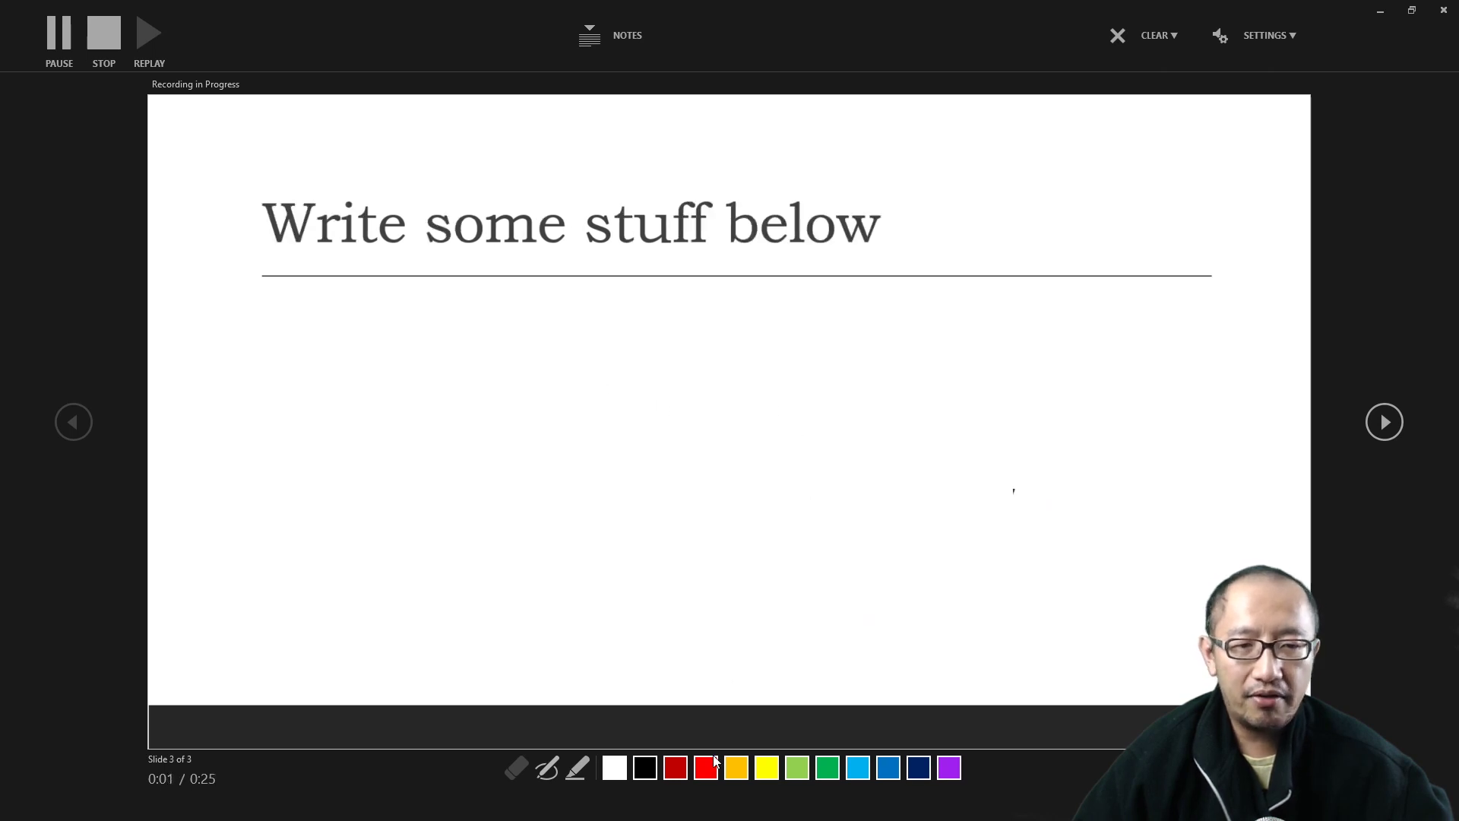
- Draw an orange looping pen scribble below slide 3's heading, then end the recording
{"action": "left_click", "coordinate": [549, 770]}
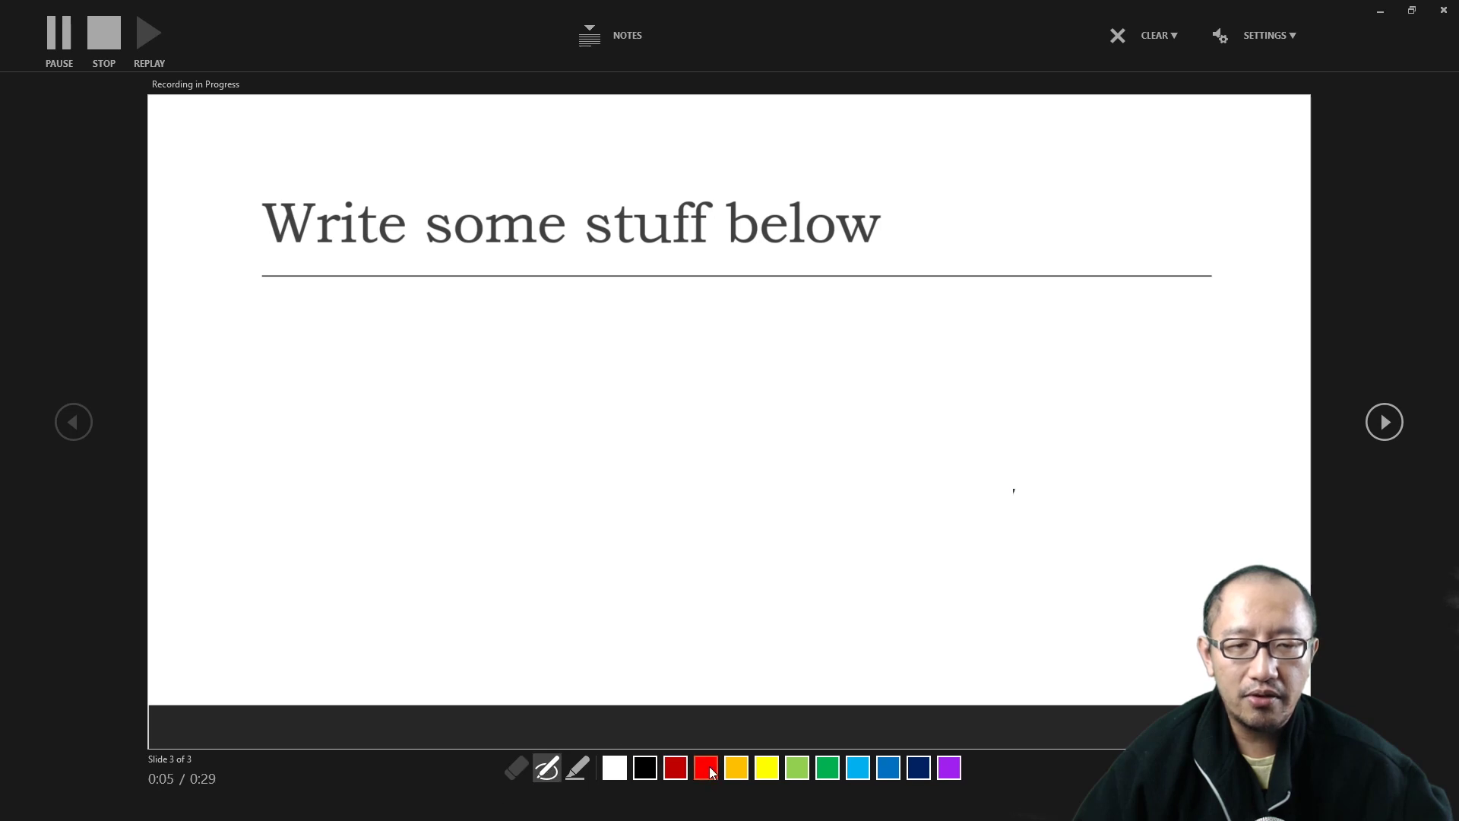
{"action": "left_click", "coordinate": [739, 769]}
{"action": "mouse_move", "coordinate": [596, 400]}
{"action": "left_mouse_down"}
{"action": "mouse_move", "coordinate": [555, 398]}
{"action": "mouse_move", "coordinate": [695, 384]}
{"action": "mouse_move", "coordinate": [668, 521]}
{"action": "mouse_move", "coordinate": [870, 387]}
{"action": "mouse_move", "coordinate": [973, 507]}
{"action": "mouse_move", "coordinate": [1036, 511]}
{"action": "mouse_move", "coordinate": [329, 486]}
{"action": "mouse_move", "coordinate": [547, 460]}
{"action": "mouse_move", "coordinate": [756, 460]}
{"action": "mouse_move", "coordinate": [802, 483]}
{"action": "mouse_move", "coordinate": [811, 506]}
{"action": "left_mouse_up"}
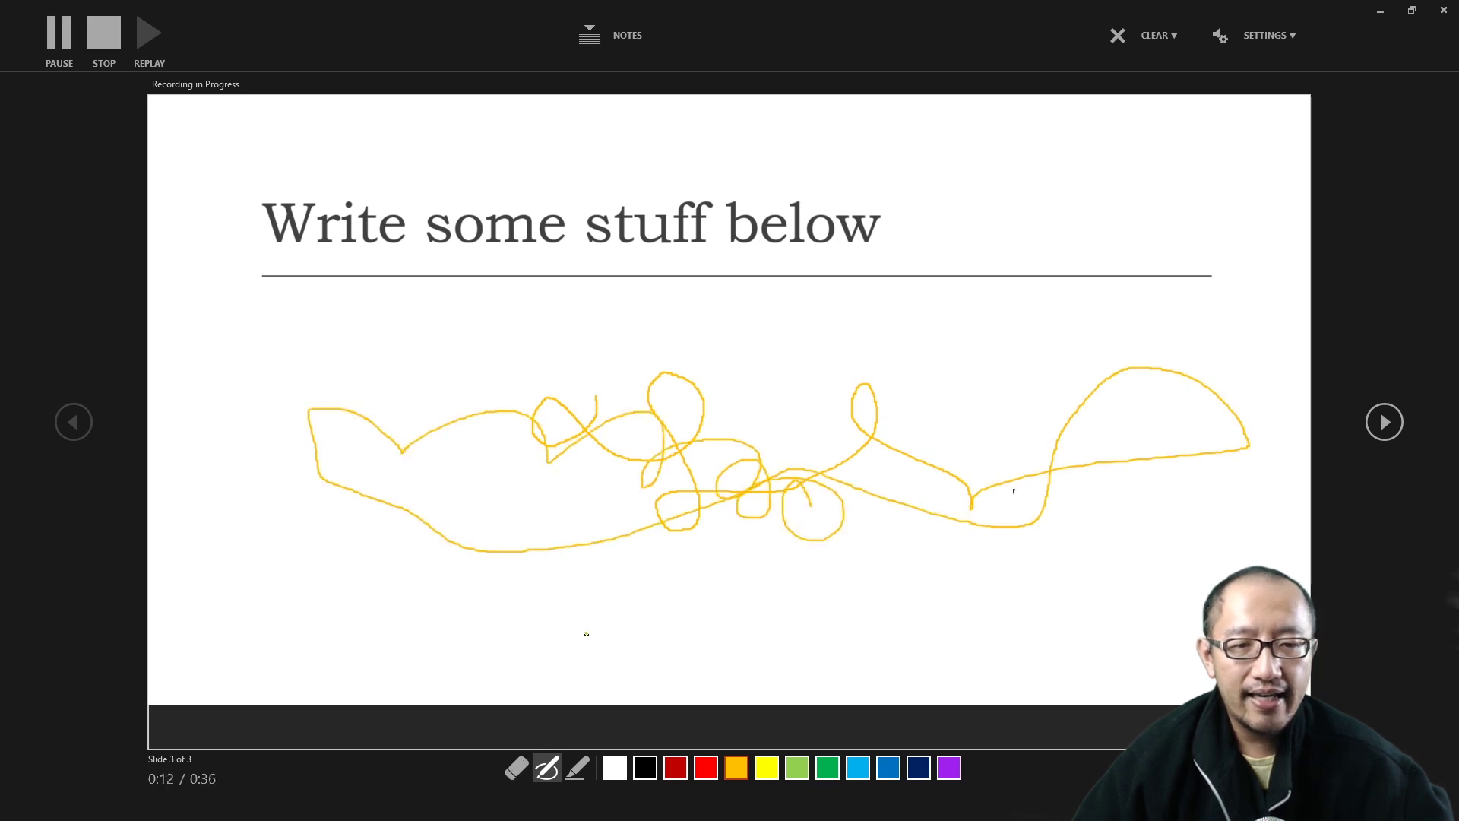
{"action": "left_click", "coordinate": [547, 769]}
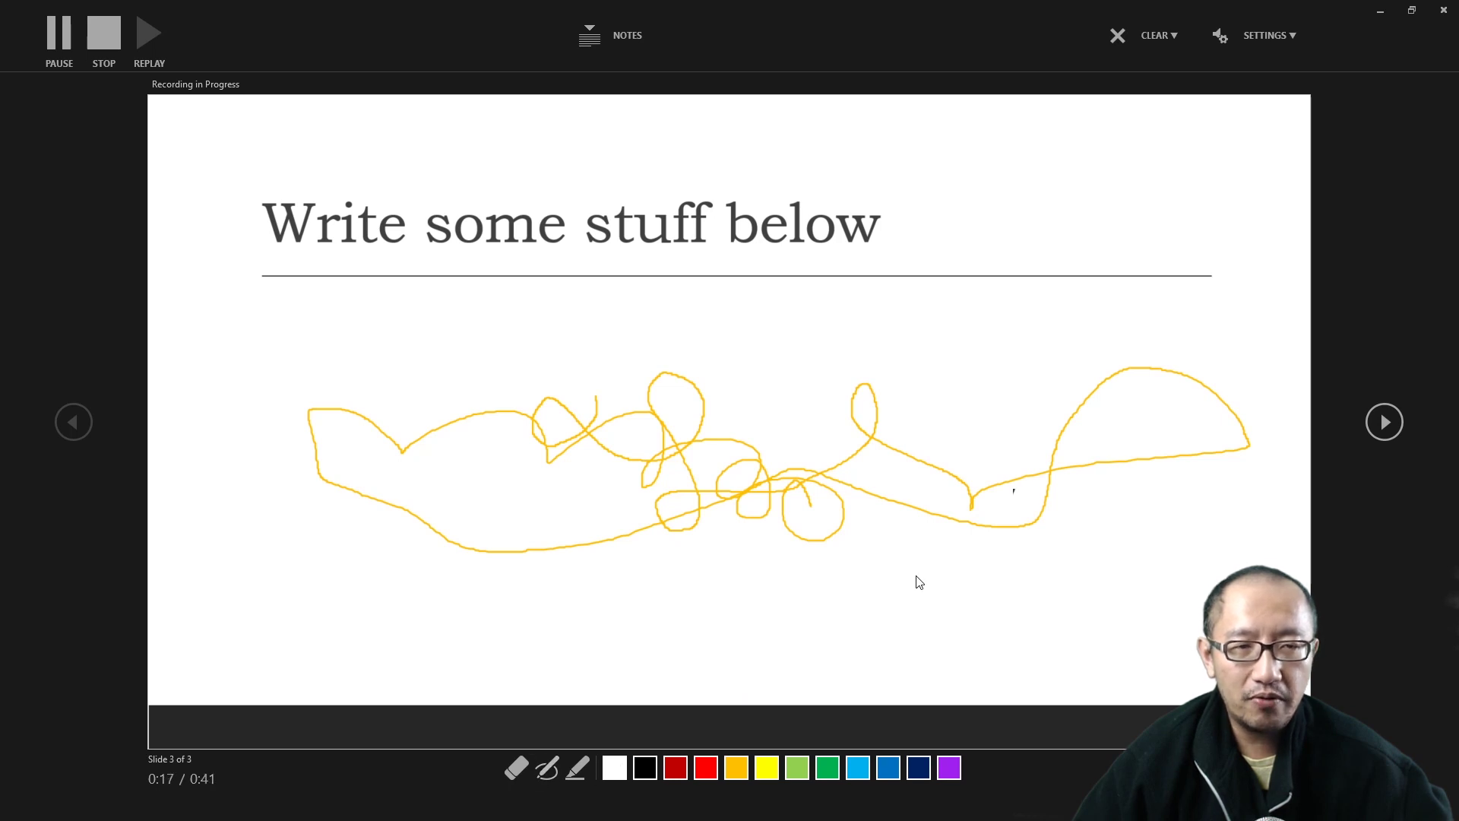
{"action": "left_click", "coordinate": [918, 580]}
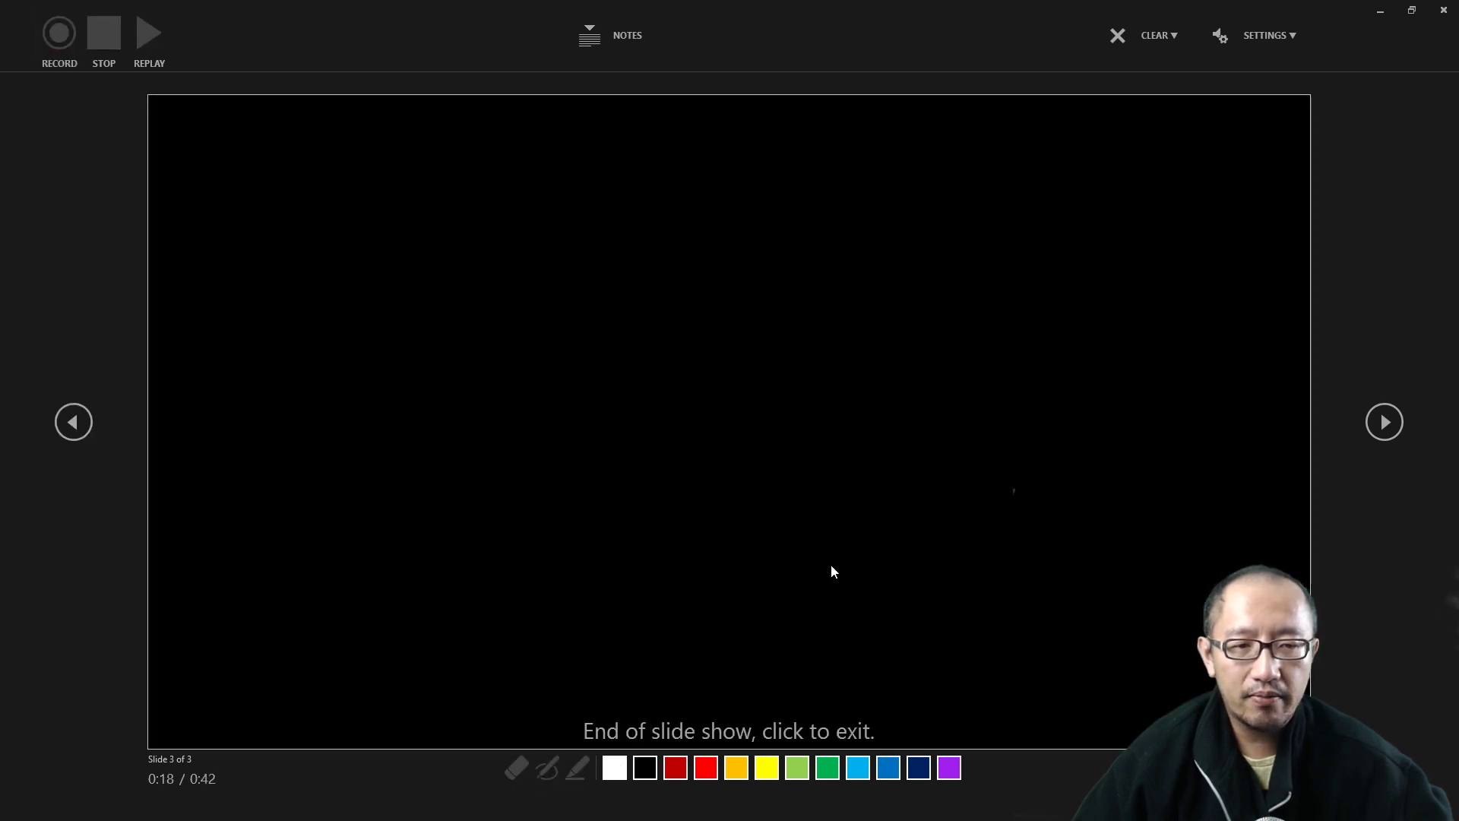
{"action": "left_click", "coordinate": [832, 570]}
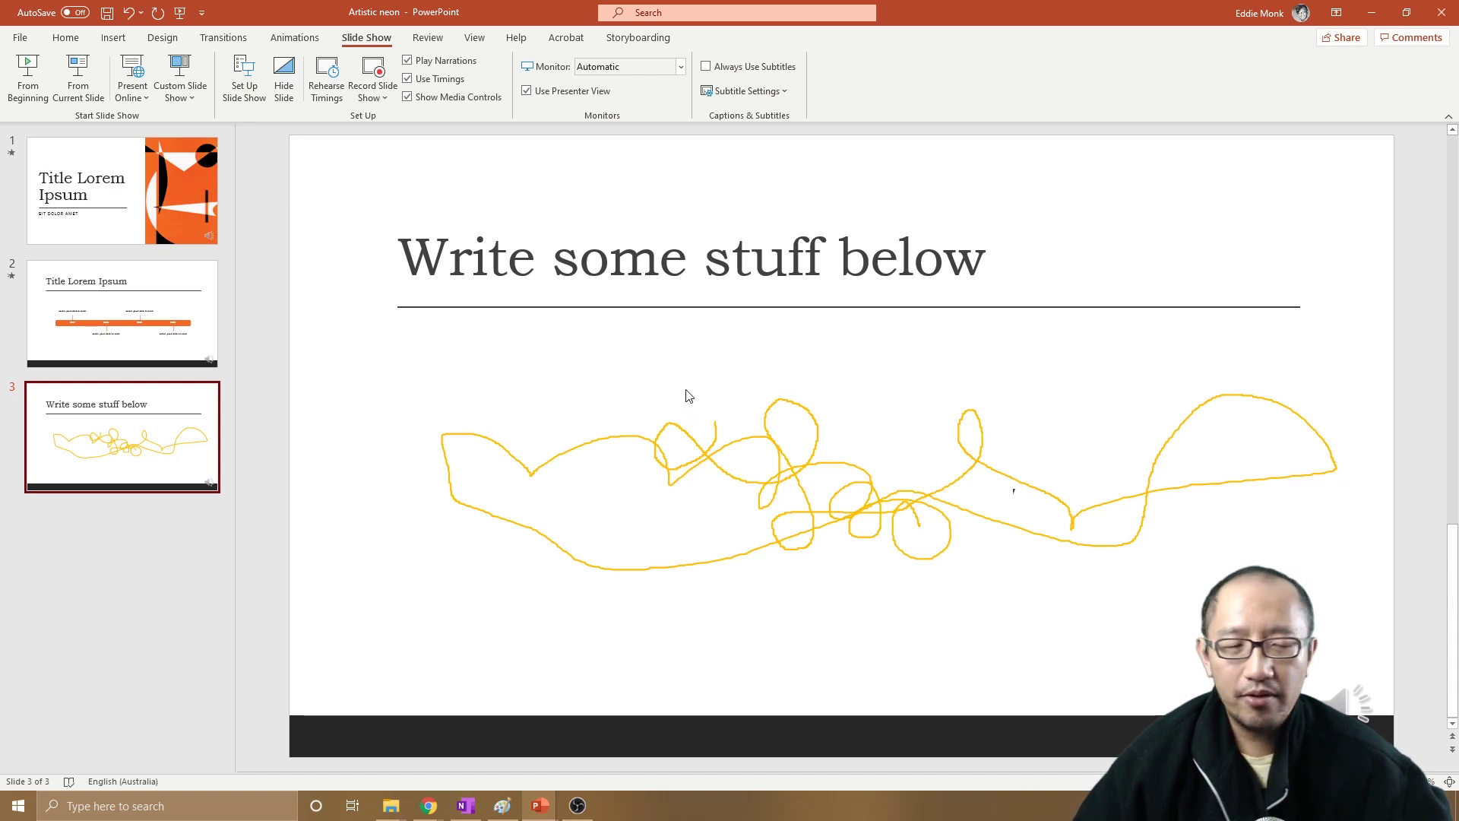
- Run a brief slide show from the title slide, playing the title fly-in, then exit with Escape
{"action": "left_click", "coordinate": [102, 189]}
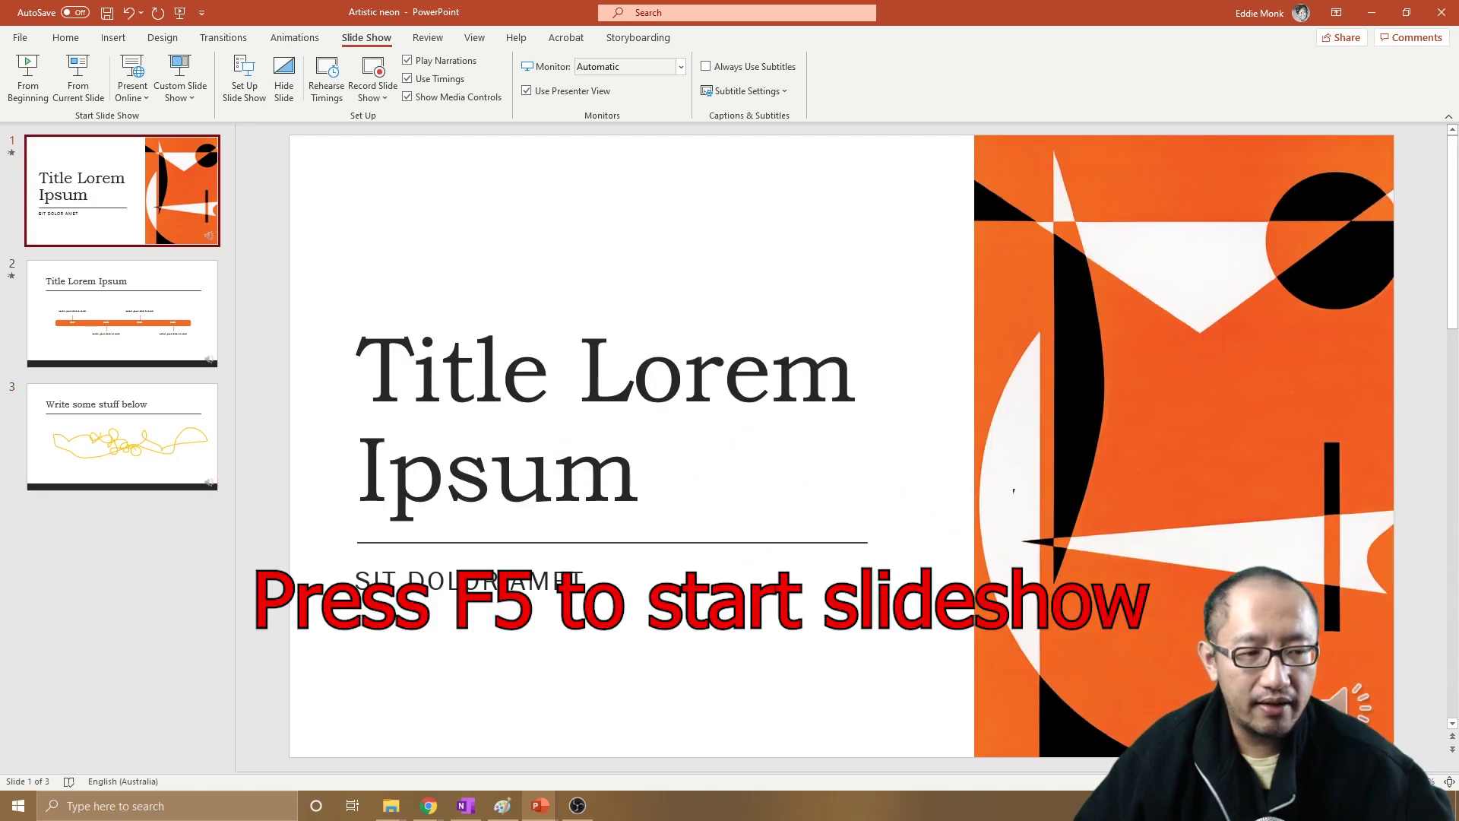
{"action": "key", "text": "F5"}
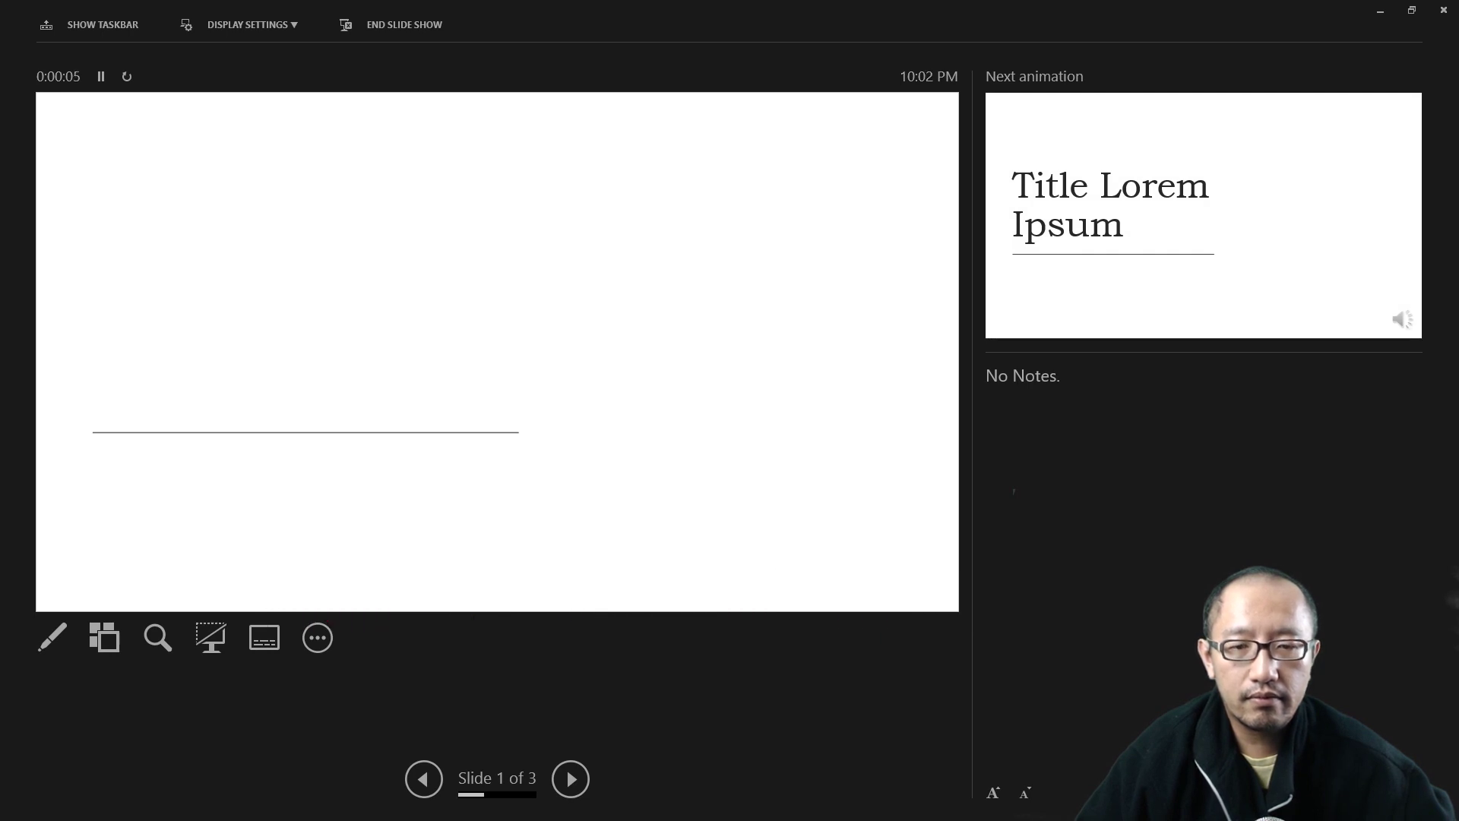
{"action": "key", "text": "Right"}
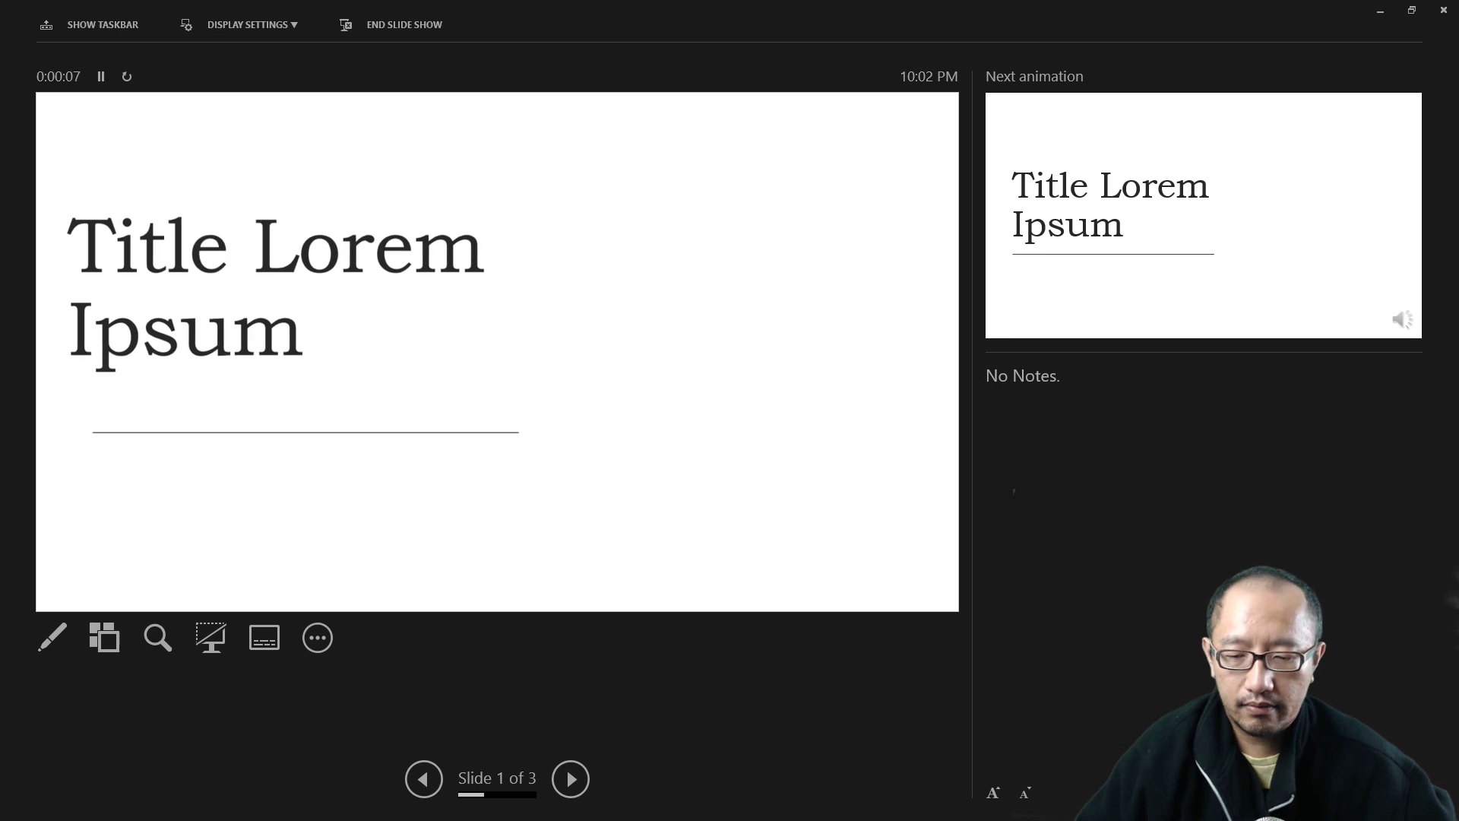
{"action": "key", "text": "Escape"}
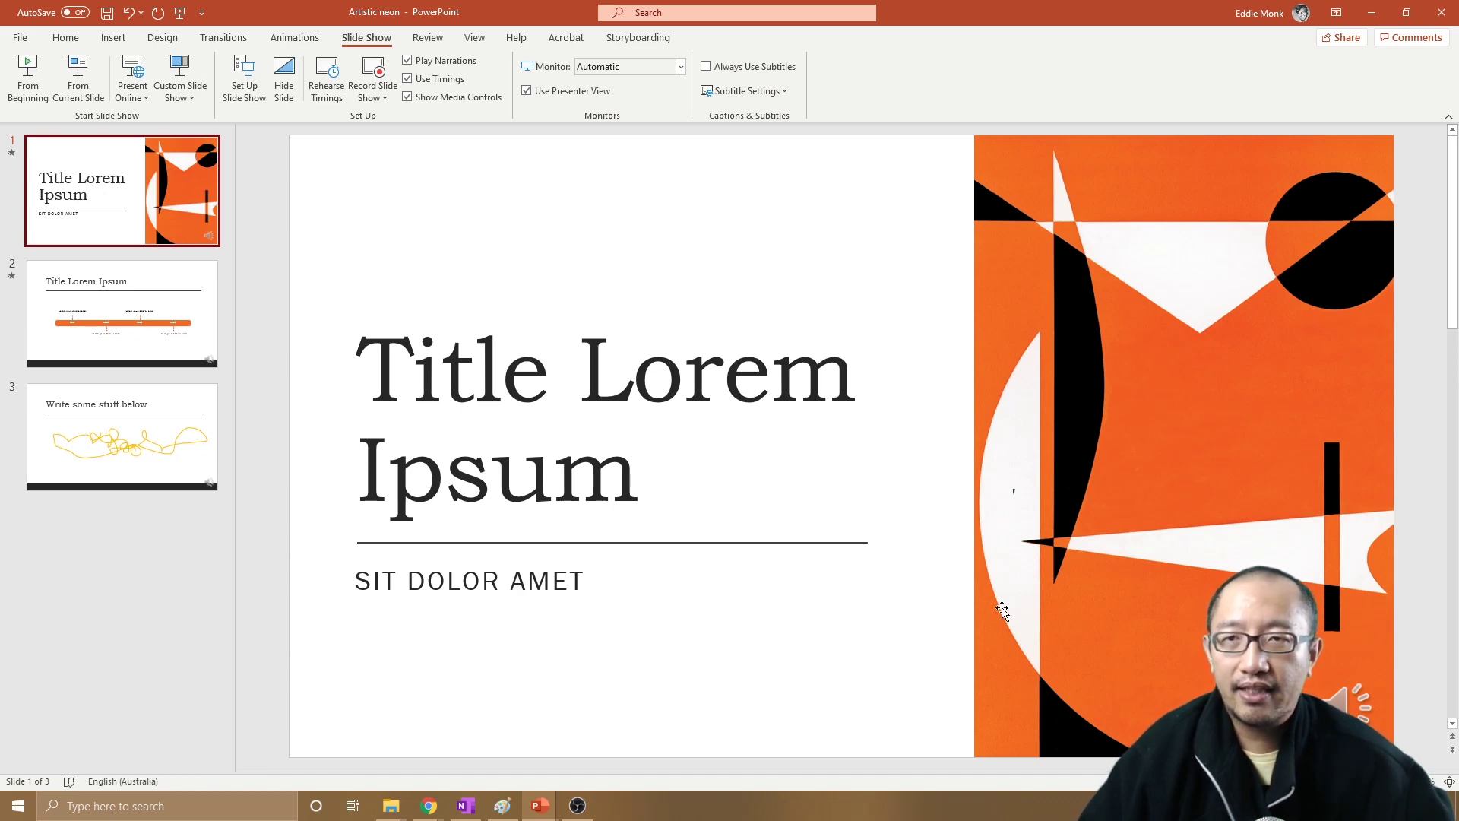
- Begin Save As on This PC and choose the Desktop as the save location
{"action": "left_click", "coordinate": [18, 39]}
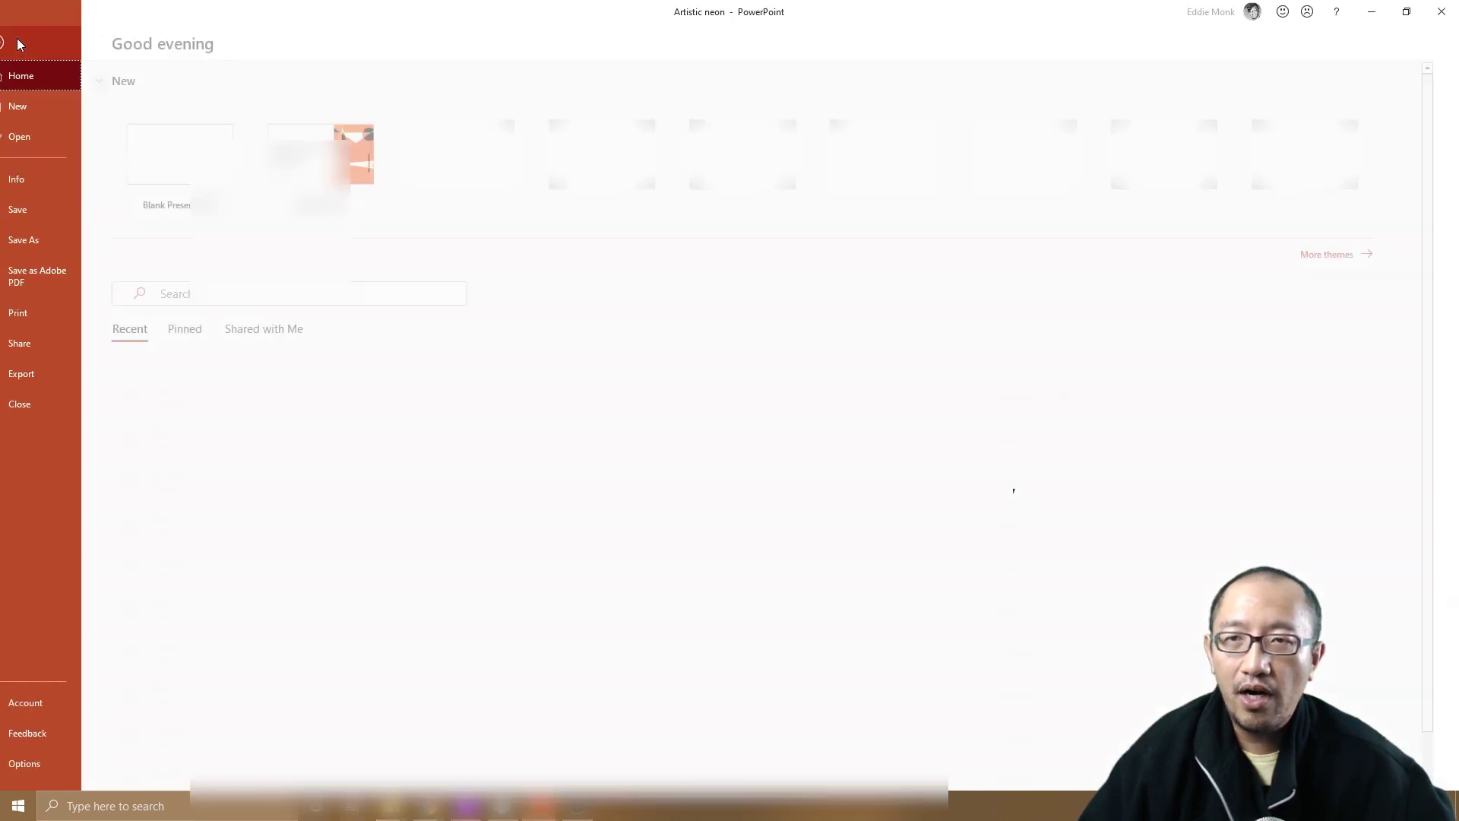
{"action": "left_click", "coordinate": [78, 248]}
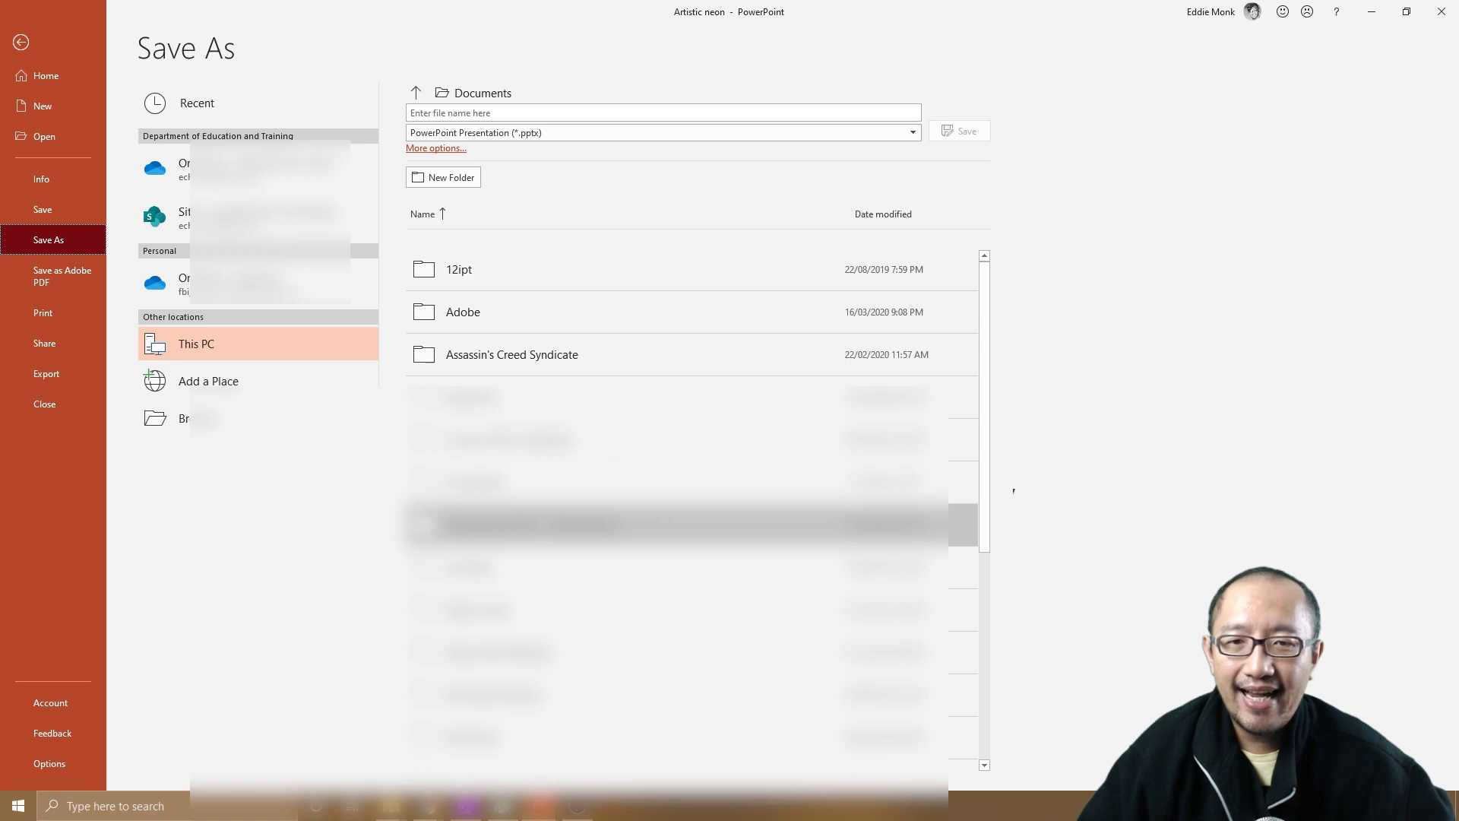
{"action": "left_click", "coordinate": [252, 352]}
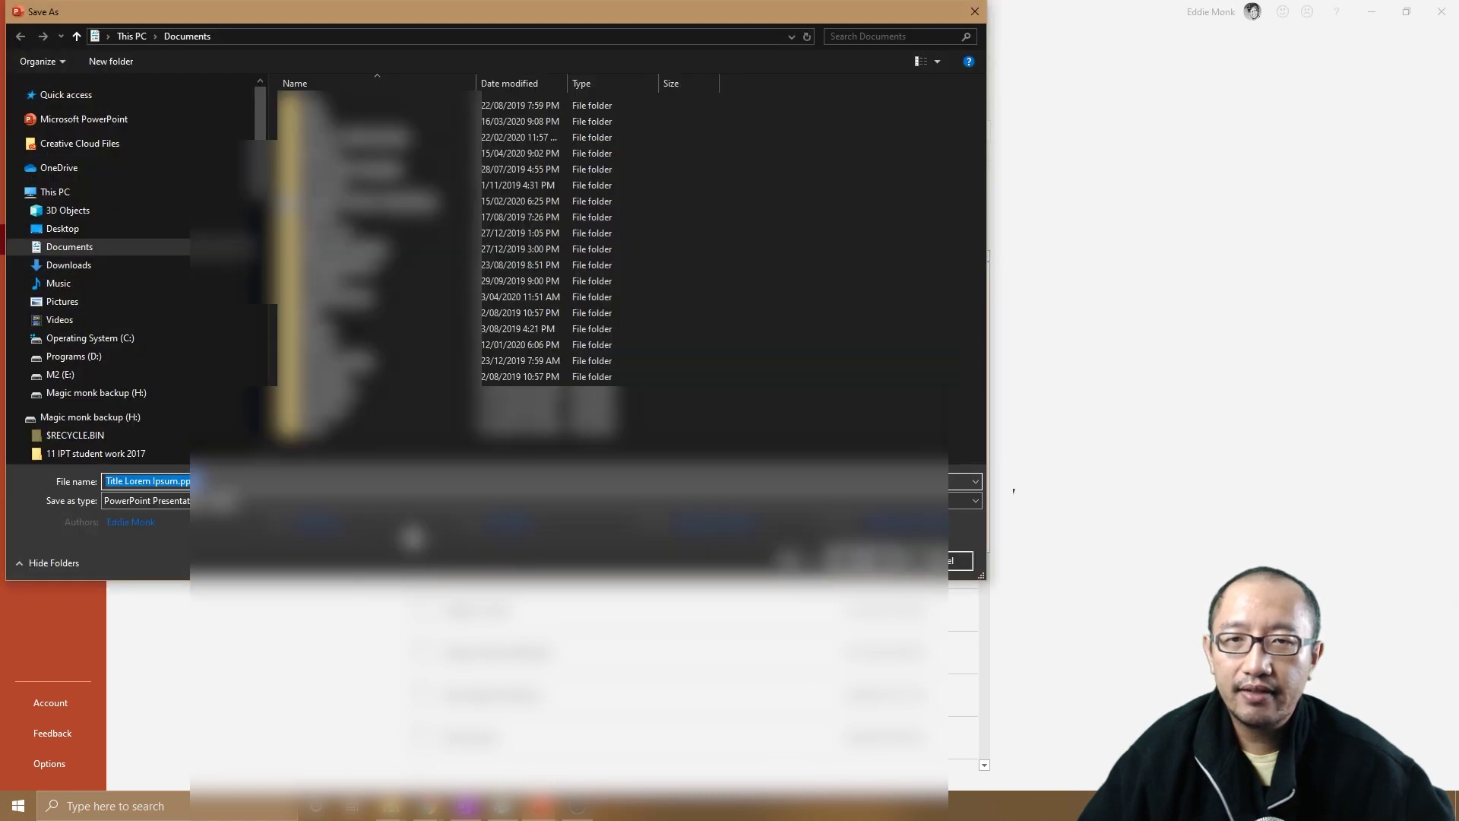
{"action": "left_click", "coordinate": [213, 479]}
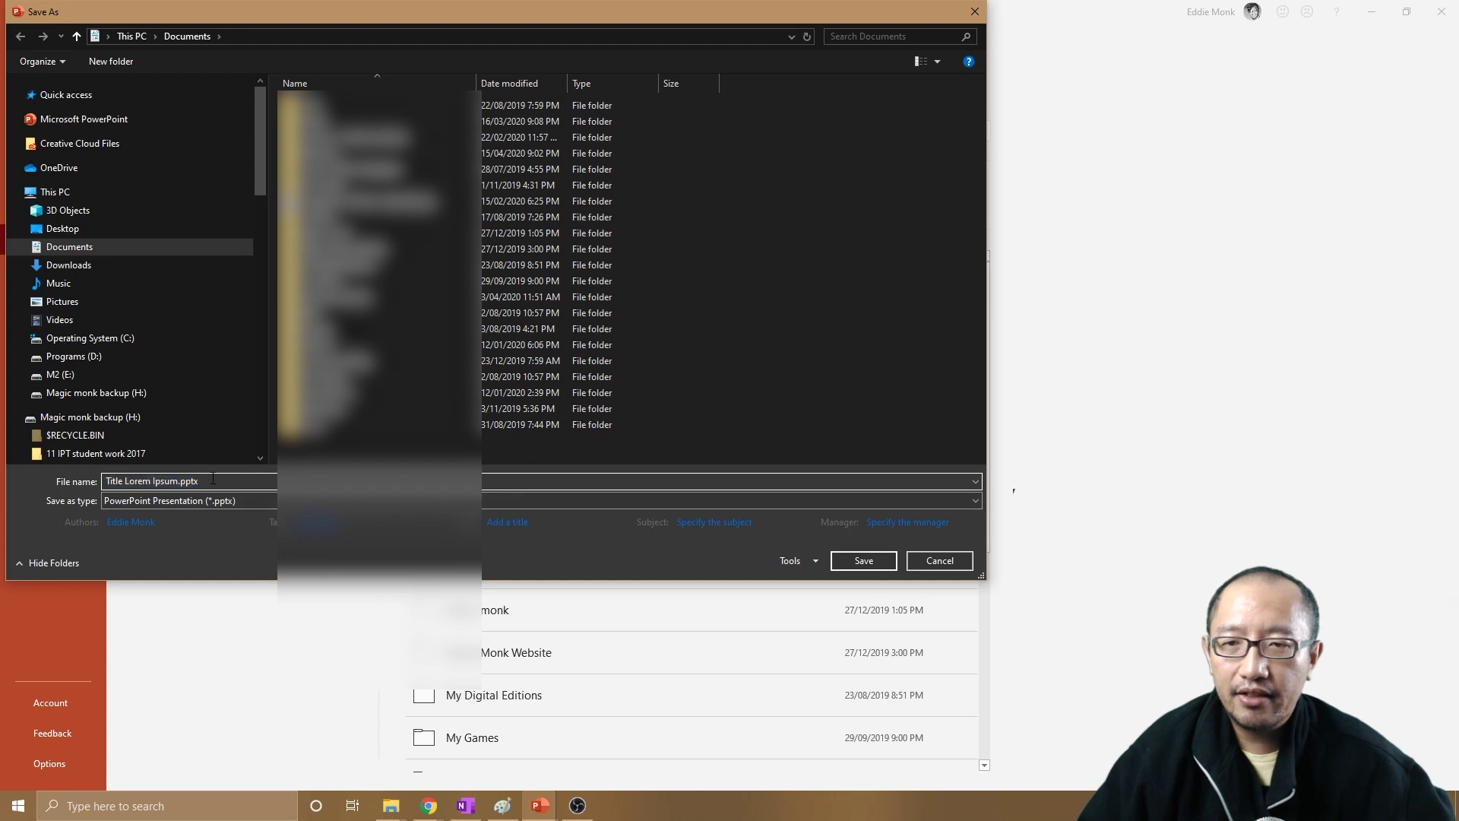
{"action": "left_click", "coordinate": [84, 234]}
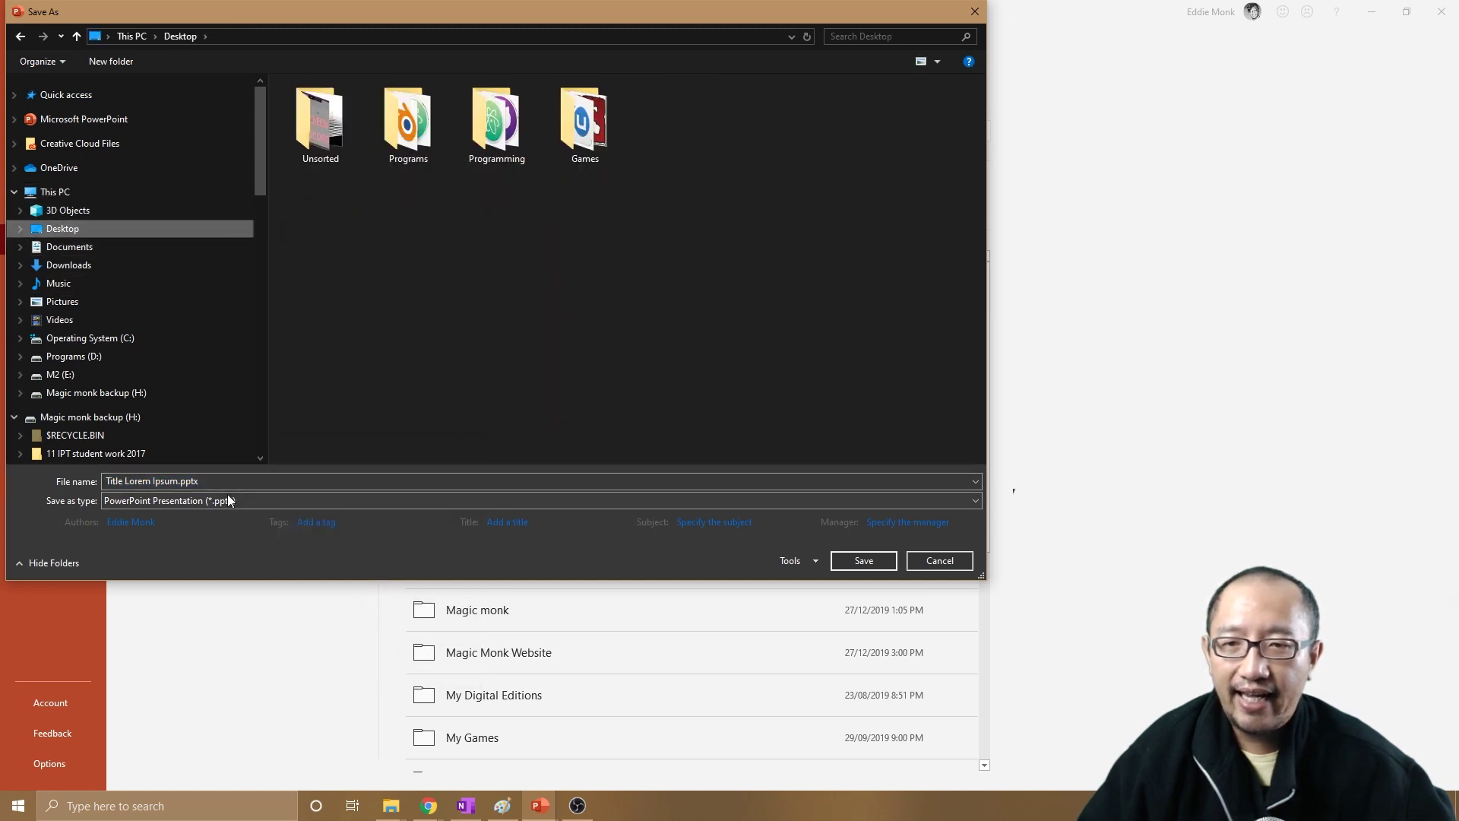
- Save as MPEG-4 Video named Title Lorem Ipsum.mp4, replacing the existing file
{"action": "left_click", "coordinate": [227, 498]}
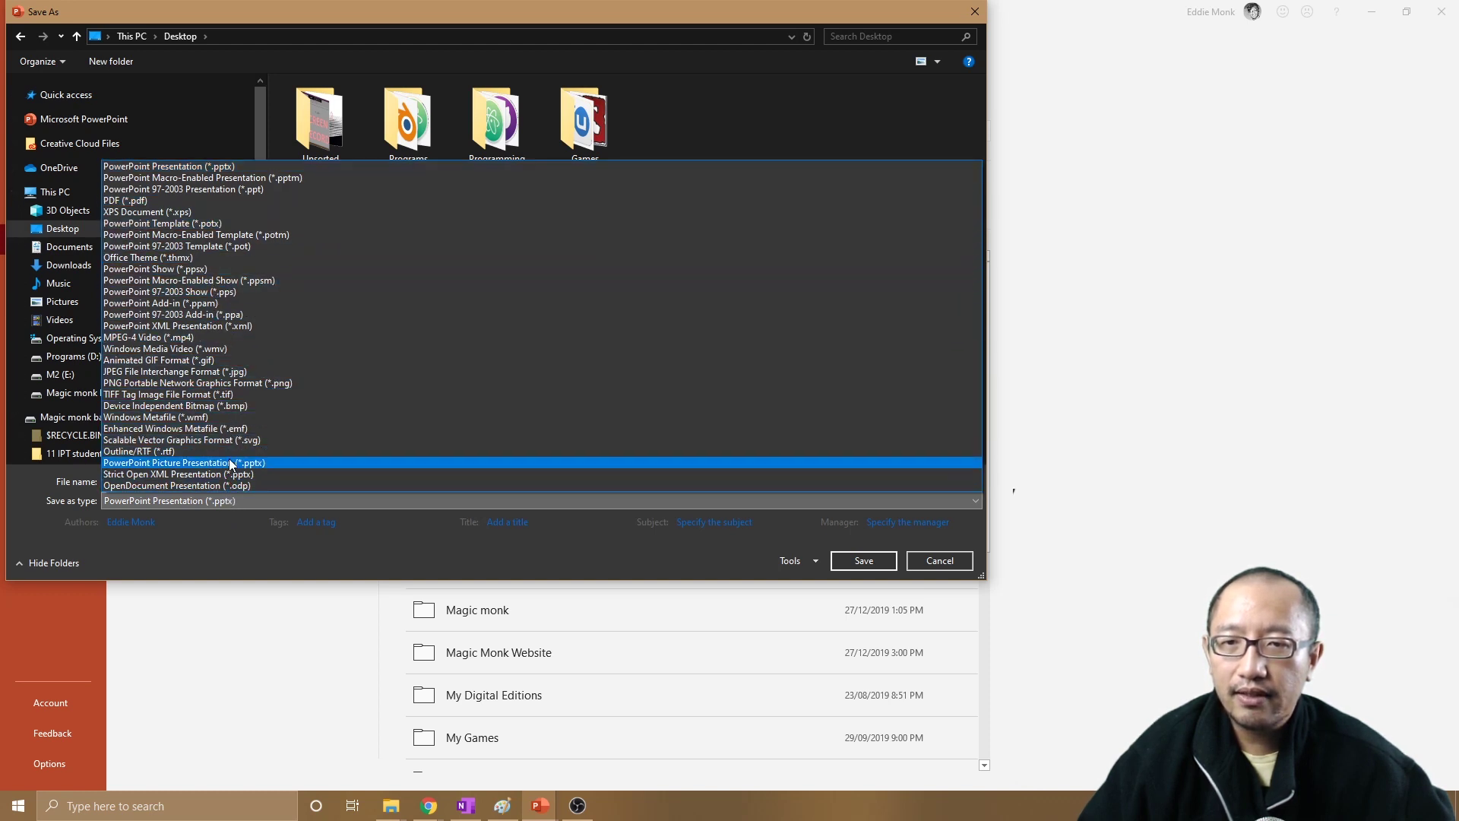
{"action": "left_click", "coordinate": [244, 340]}
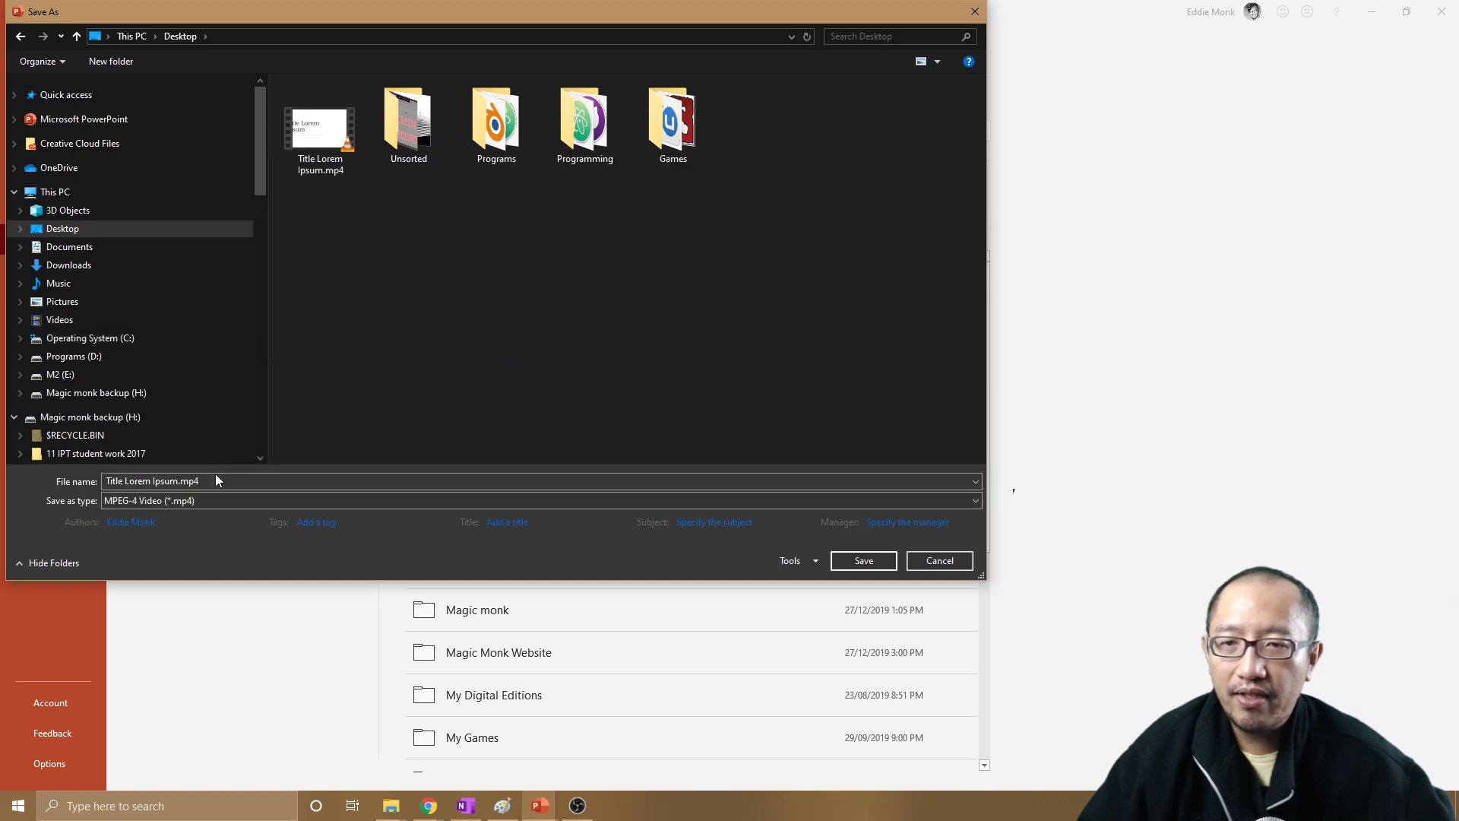
{"action": "left_click", "coordinate": [224, 481]}
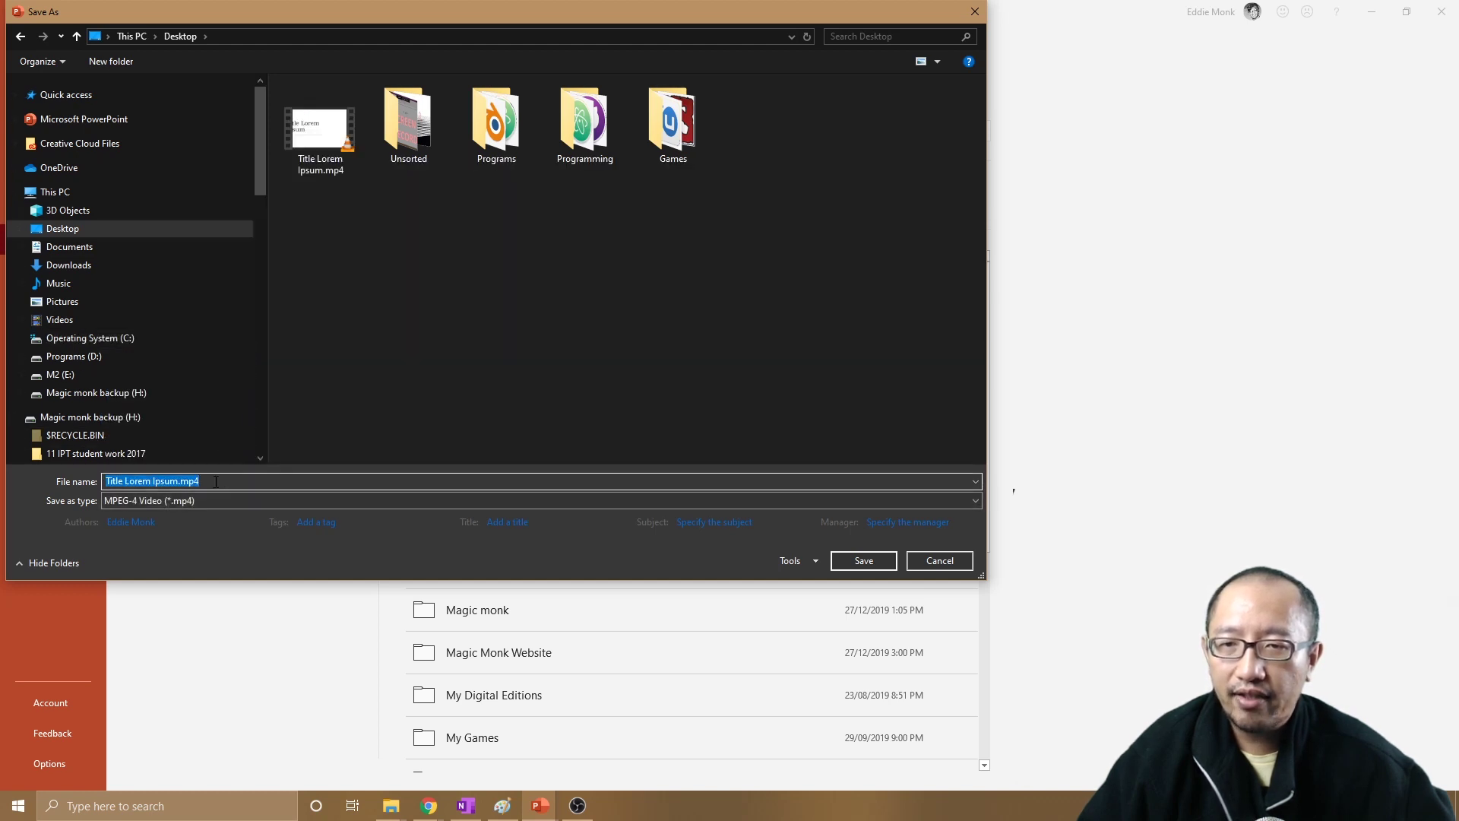
{"action": "left_click_drag", "start_coordinate": [106, 481], "coordinate": [173, 481]}
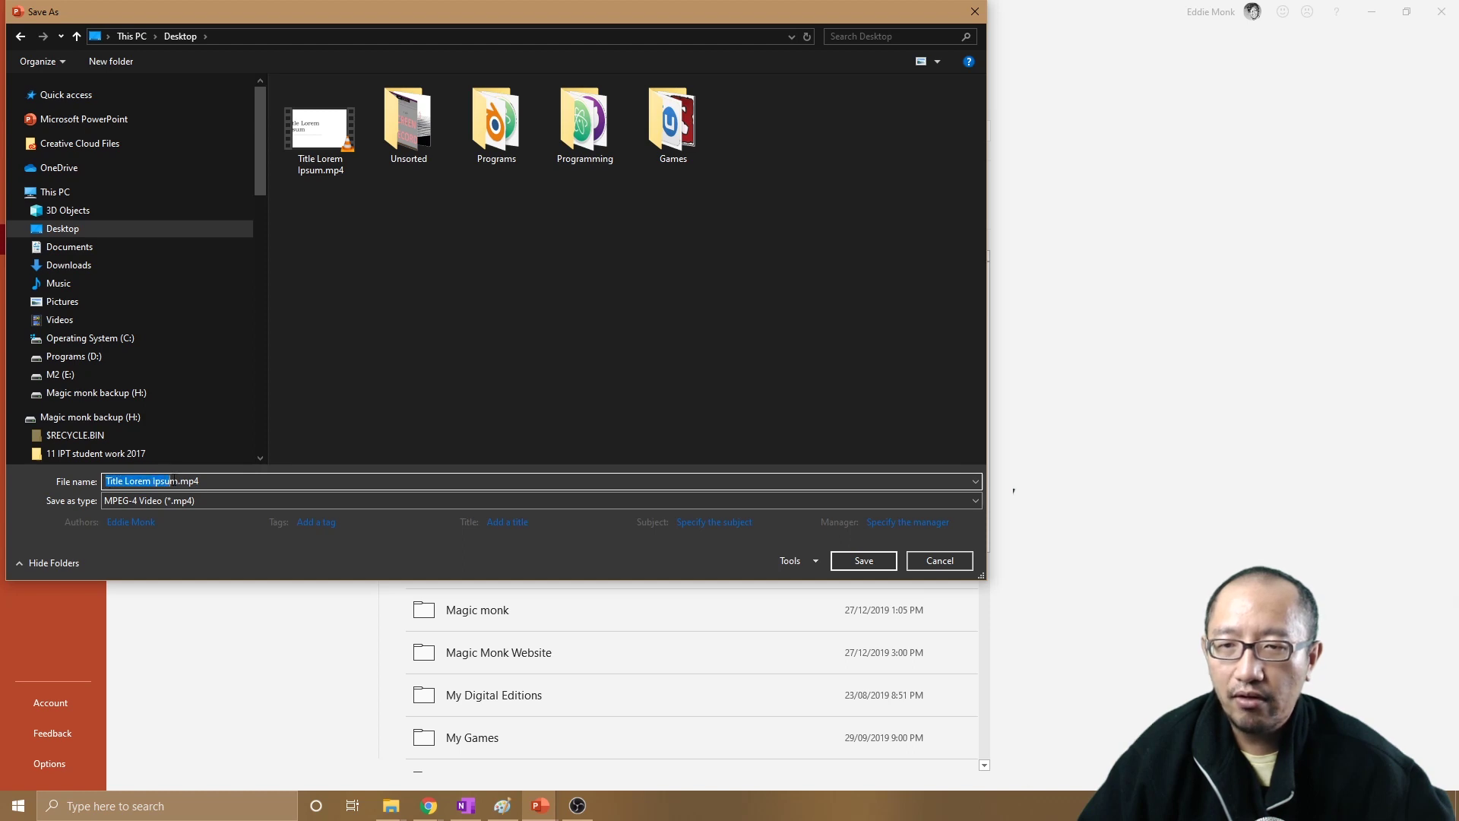
{"action": "left_click", "coordinate": [864, 561]}
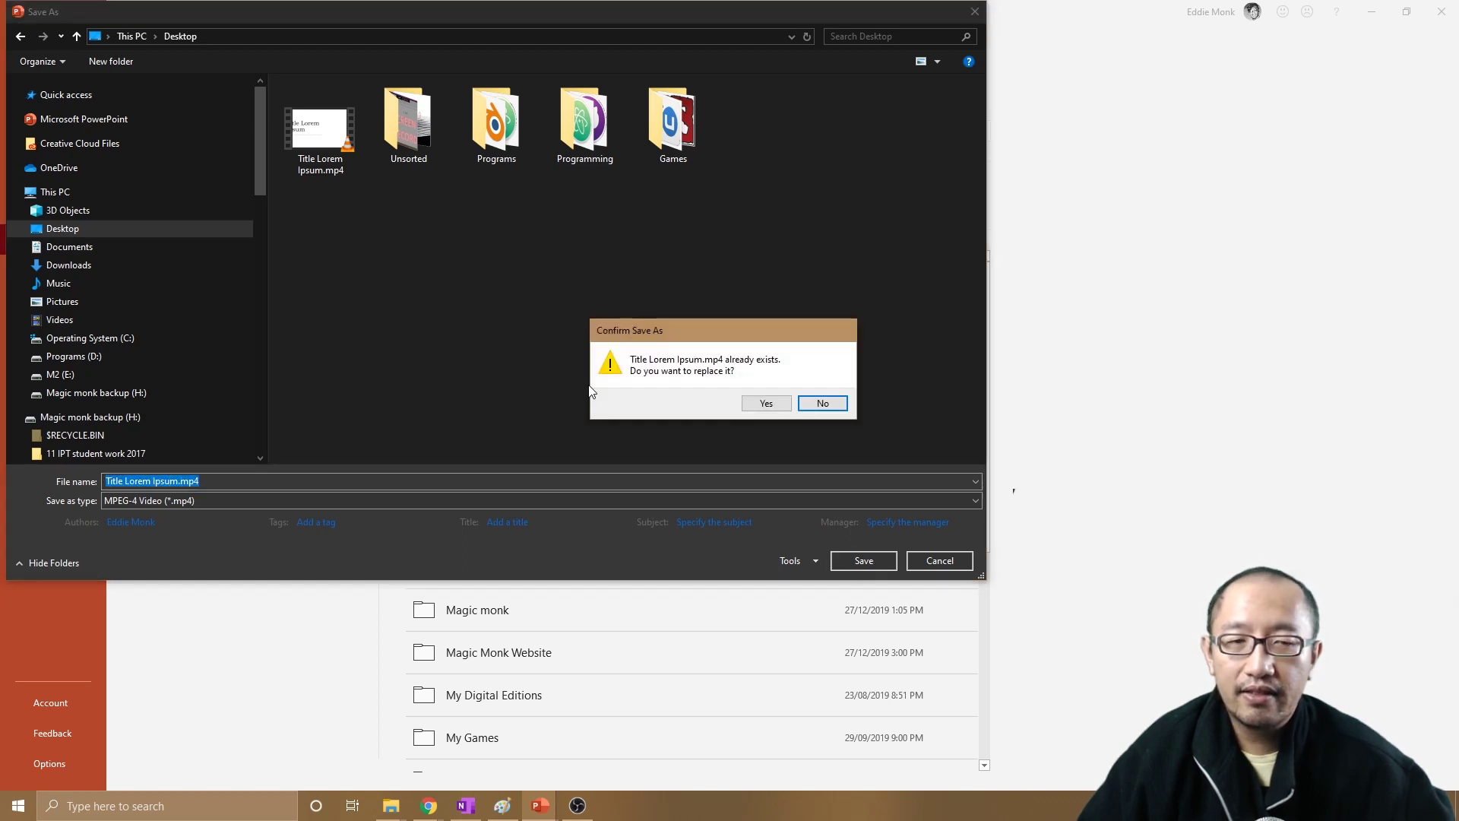
{"action": "left_click", "coordinate": [767, 404]}
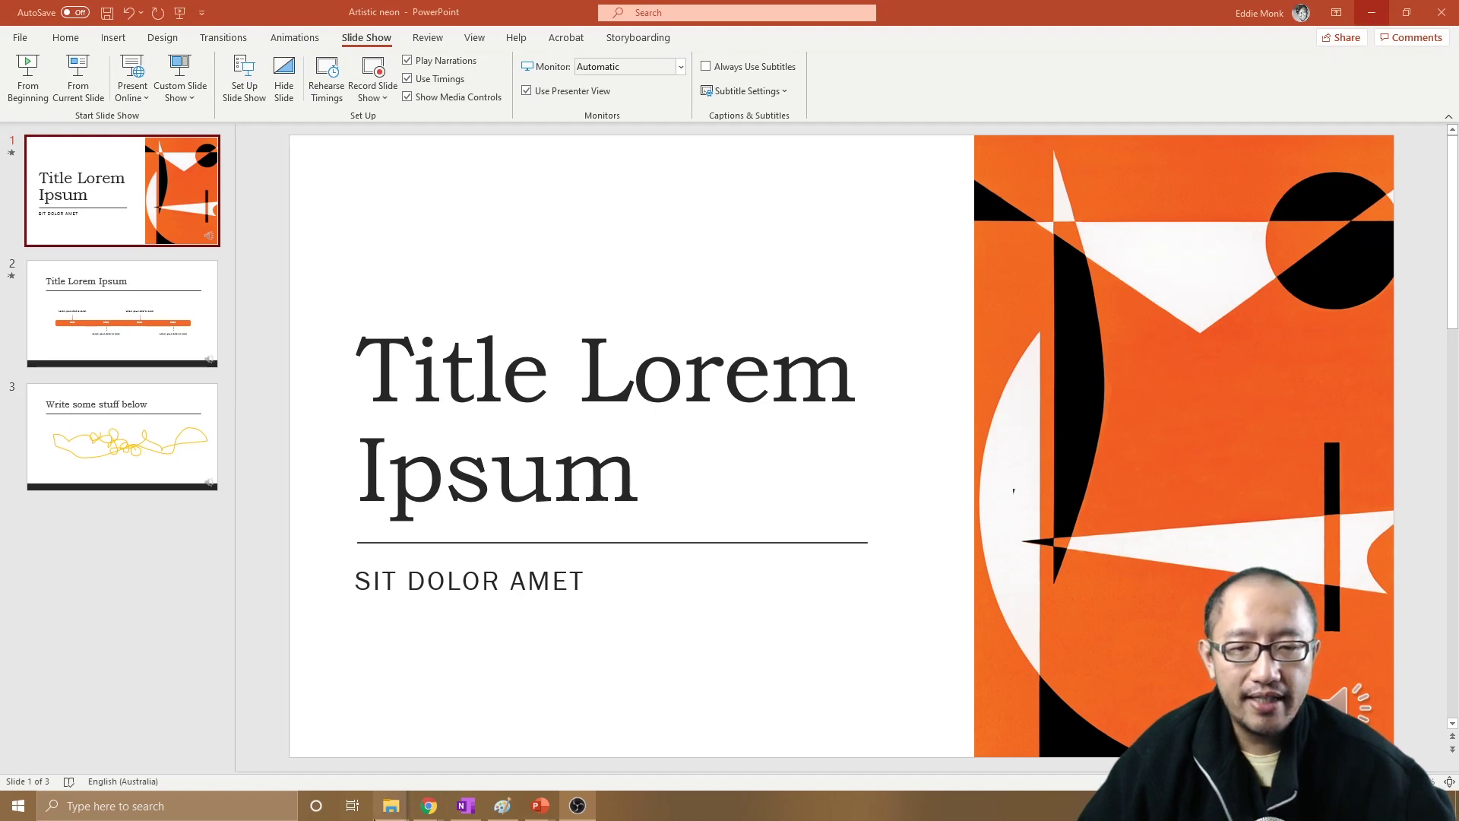
- Wait for the video export to finish, then switch to the Desktop folder in File Explorer
{"action": "mouse_move", "coordinate": [391, 806]}
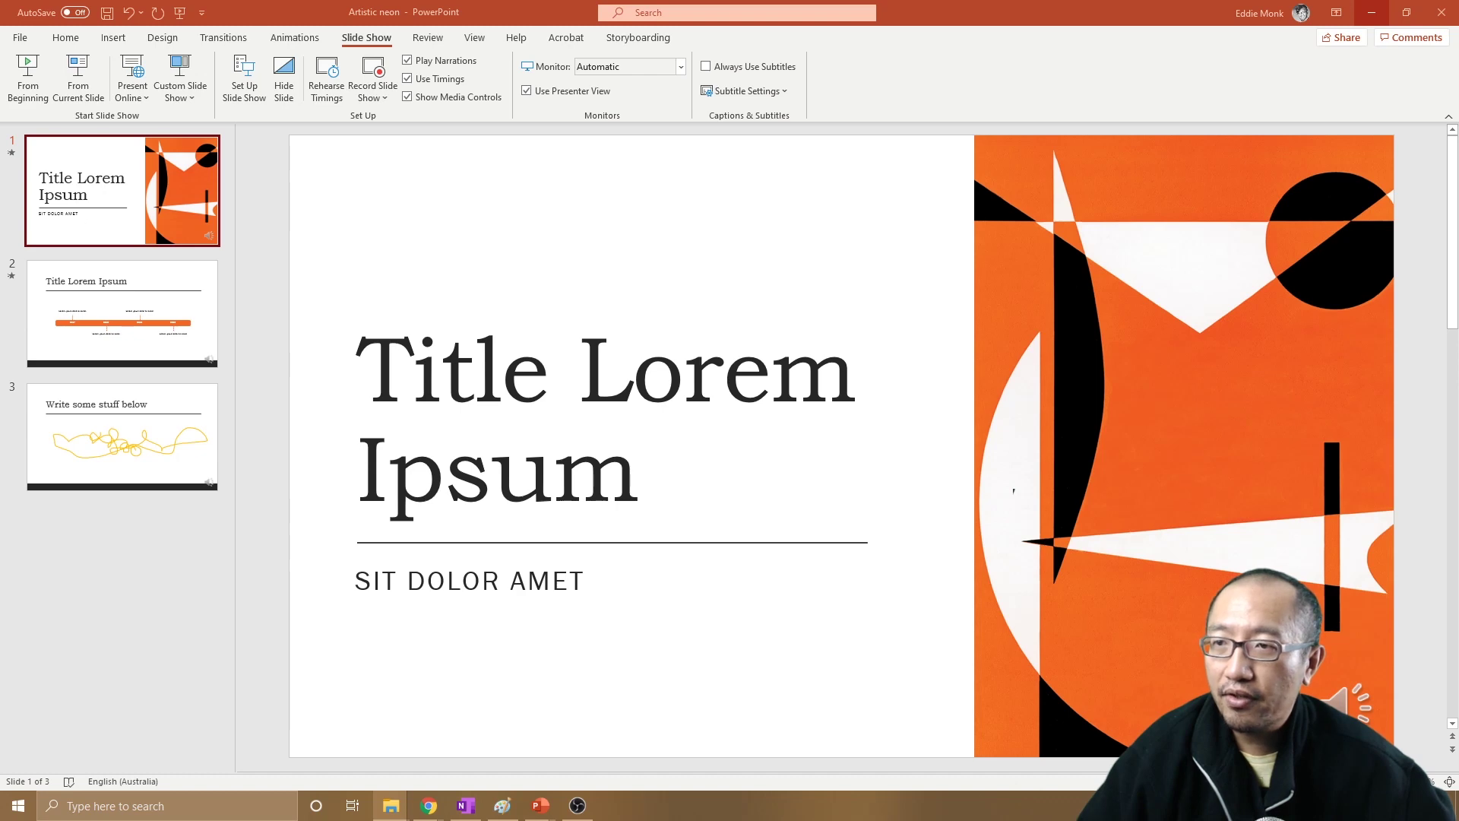
{"action": "key", "text": "alt+Tab"}
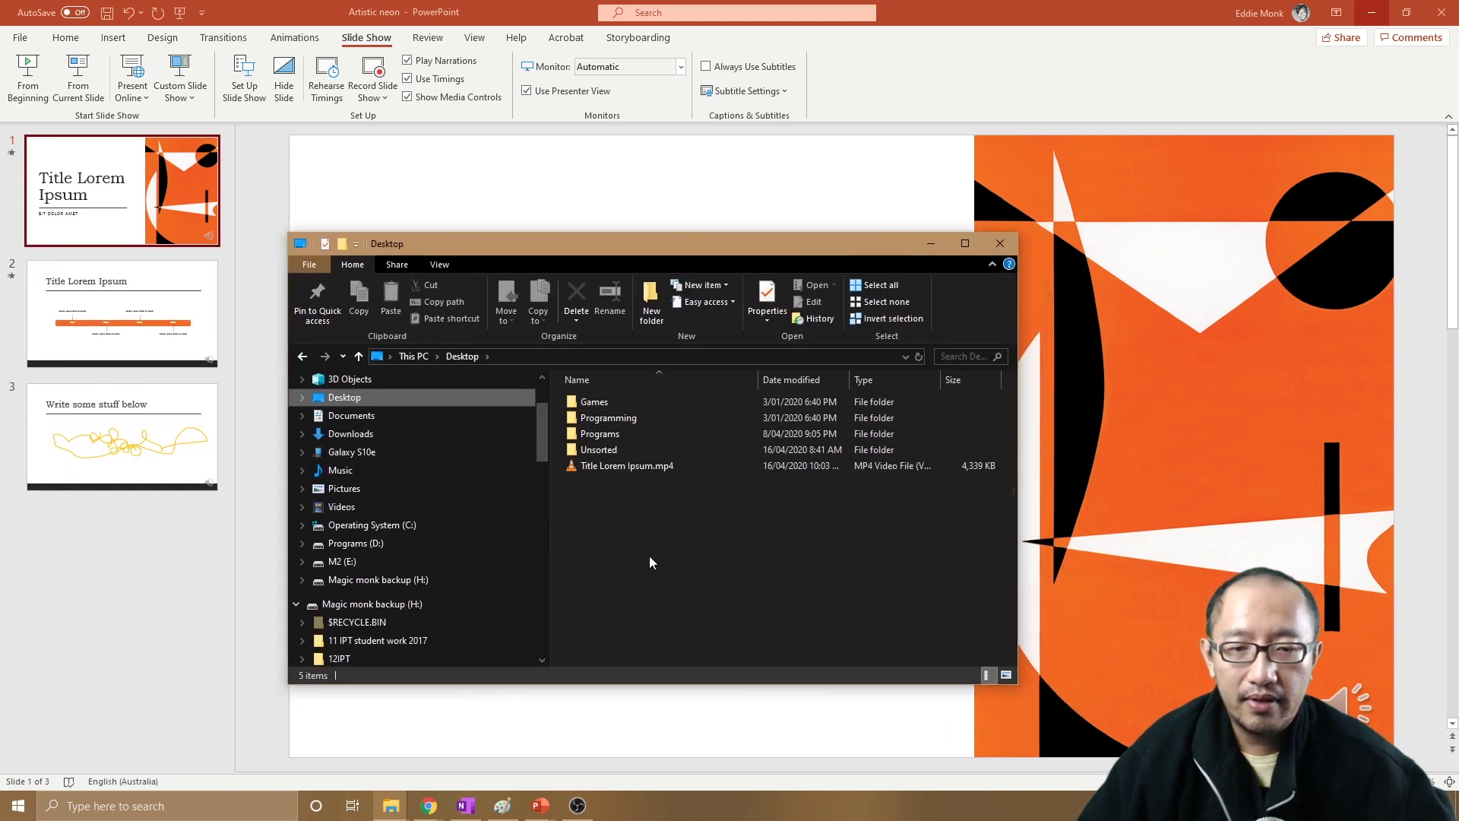
- Open Title Lorem Ipsum.mp4 from the Desktop so it plays in VLC
{"action": "double_click", "coordinate": [622, 467]}
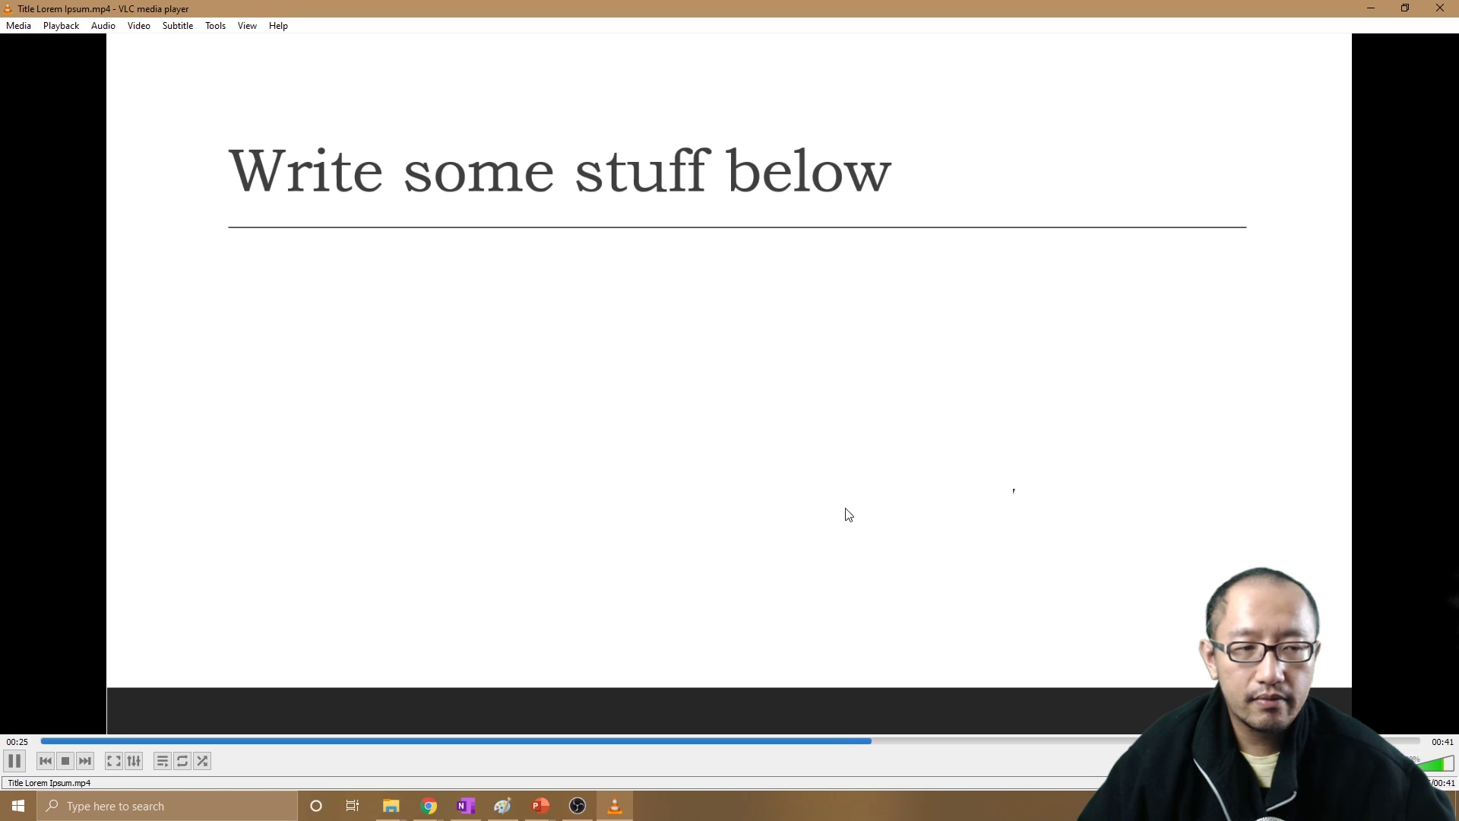
- Pause the video at 00:28, then restore and re-maximize the VLC window
{"action": "double_click", "coordinate": [905, 498]}
{"action": "double_click", "coordinate": [903, 495]}
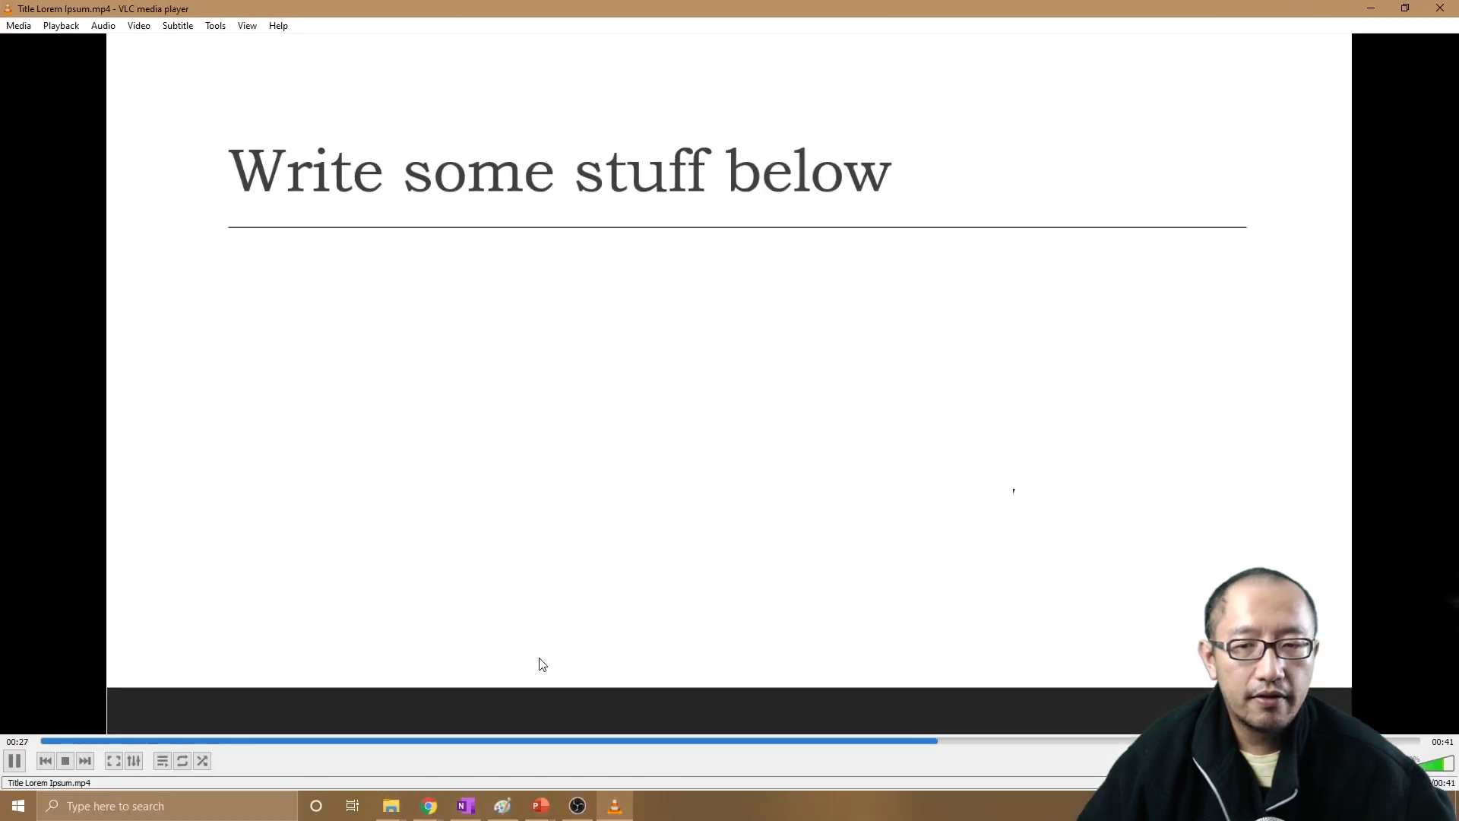
{"action": "left_click", "coordinate": [14, 761]}
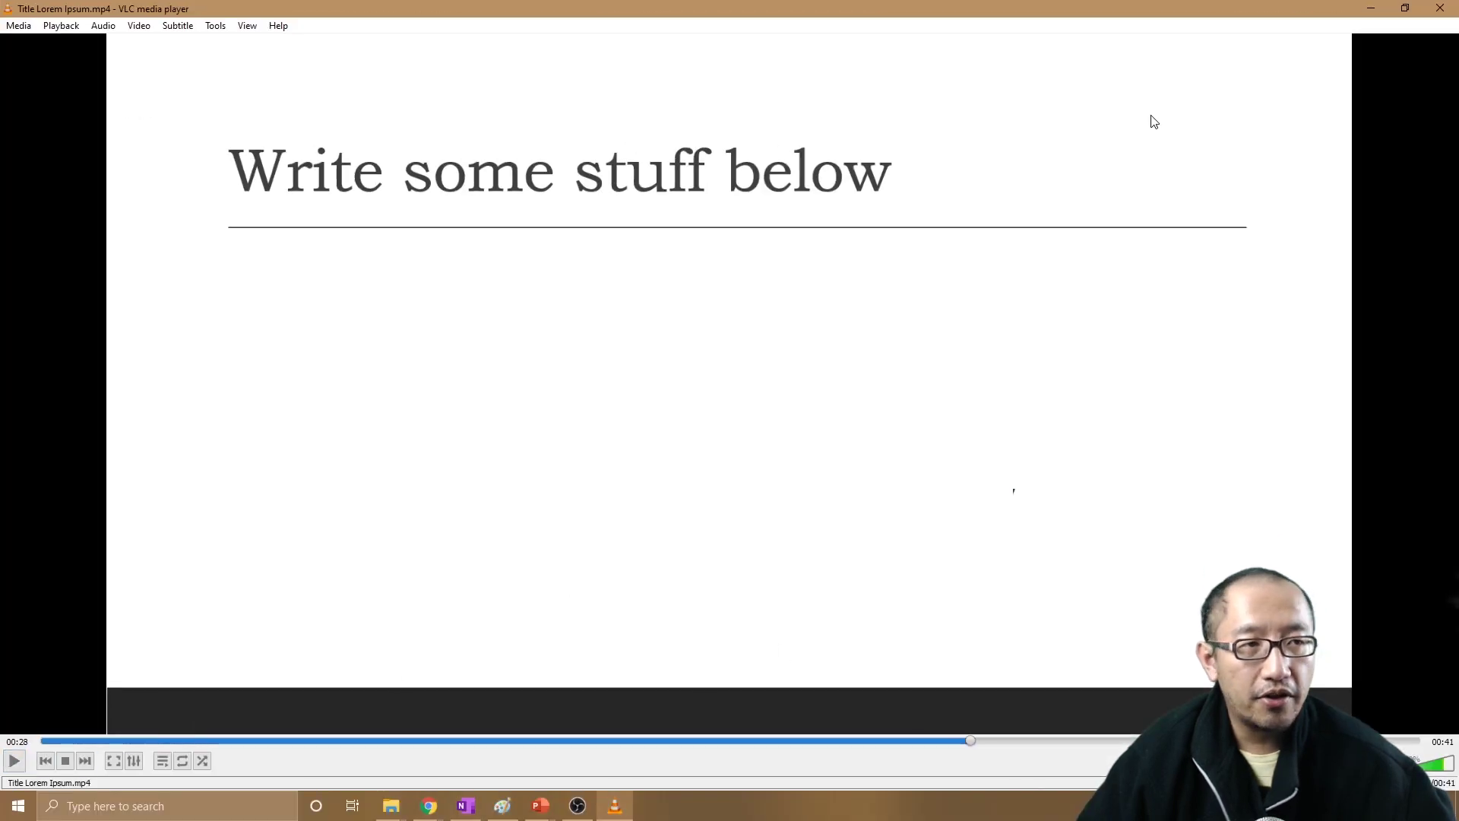
{"action": "left_click_drag", "start_coordinate": [1239, 7], "coordinate": [1202, 101]}
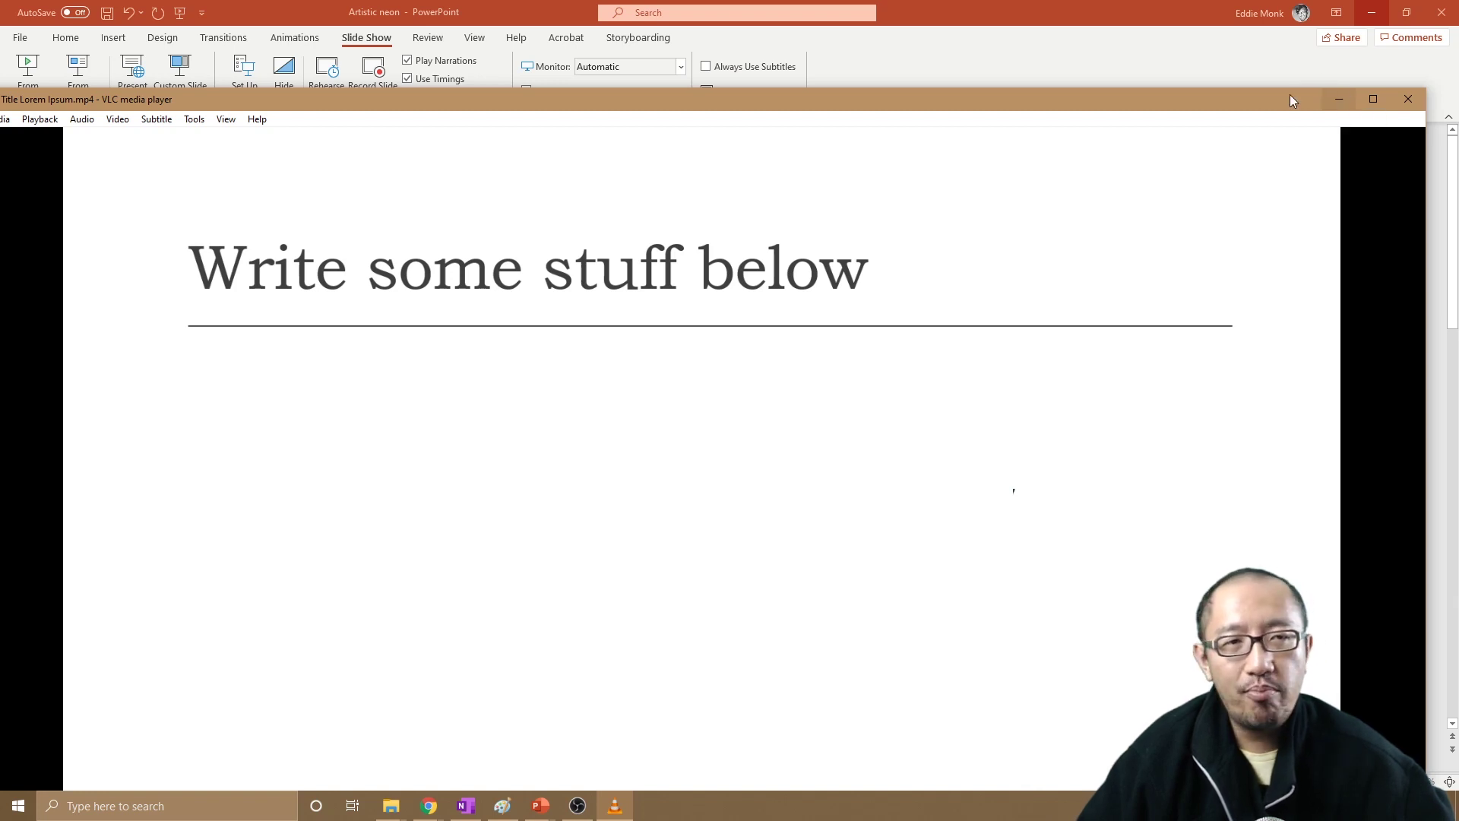
{"action": "double_click", "coordinate": [1219, 100]}
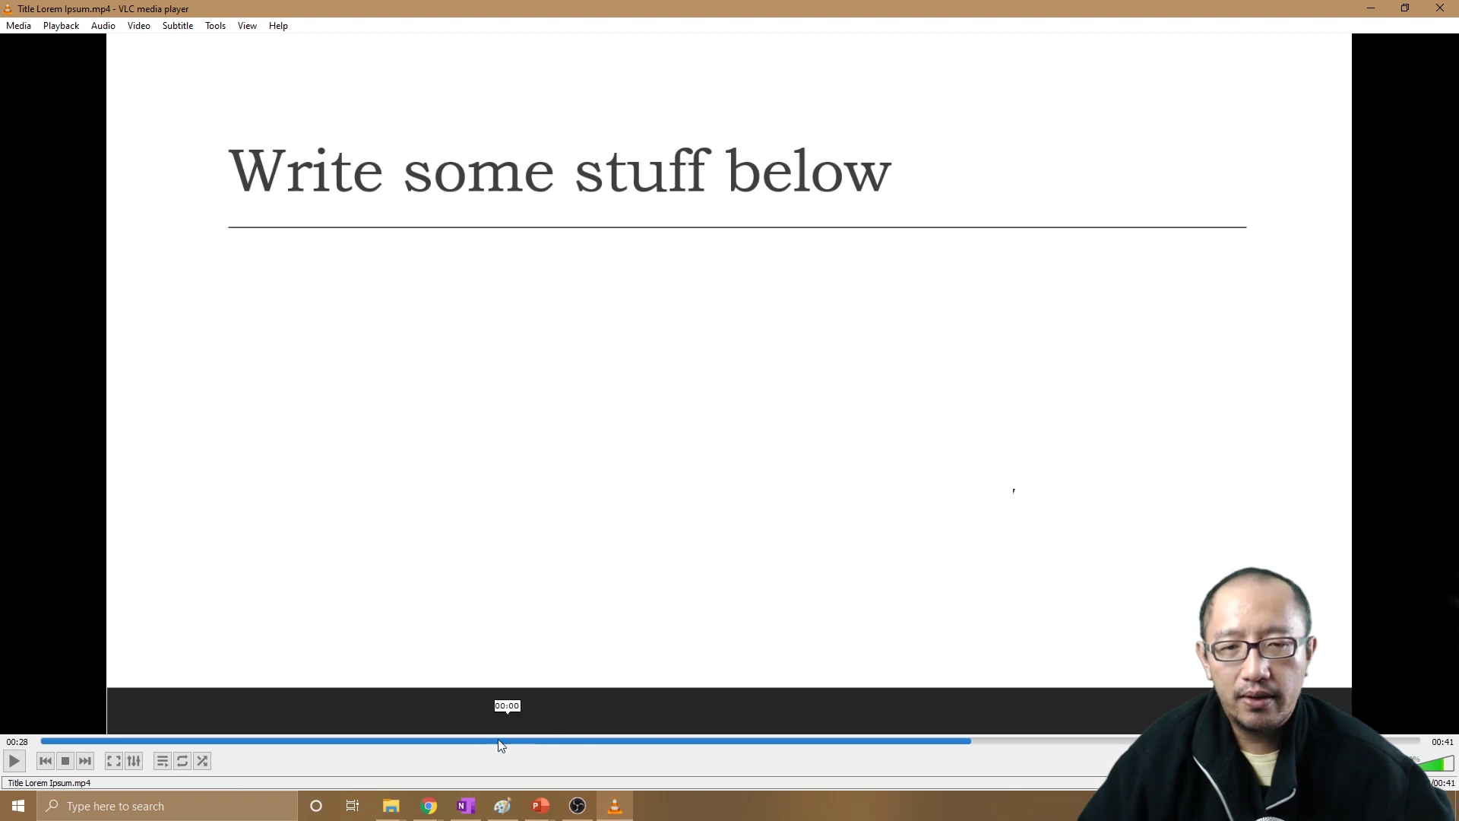
- Scrub the video back to 00:12, play it, and pause at 00:18
{"action": "left_click_drag", "start_coordinate": [468, 746], "coordinate": [431, 745]}
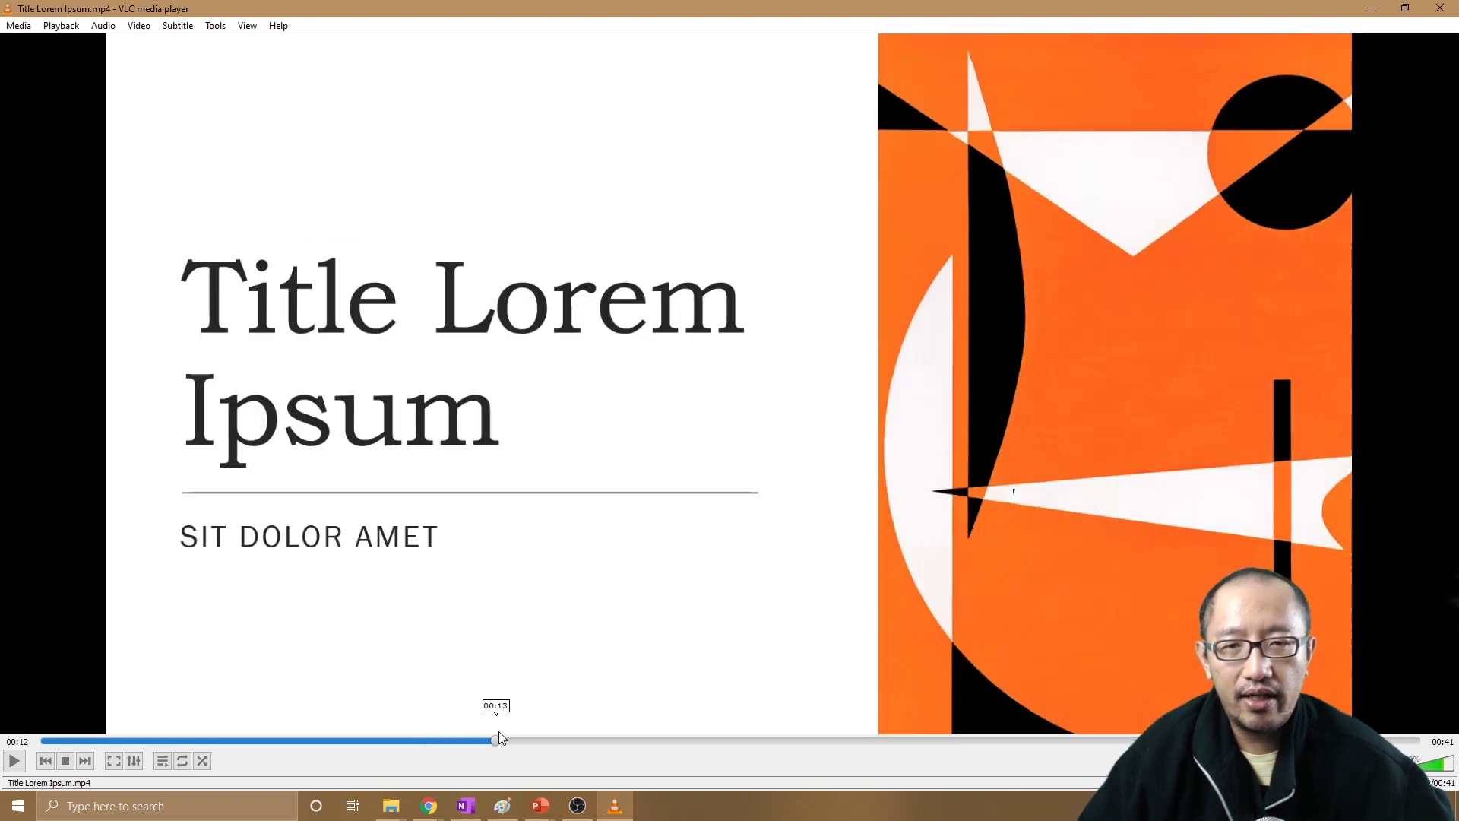
{"action": "left_click_drag", "start_coordinate": [567, 726], "coordinate": [484, 744]}
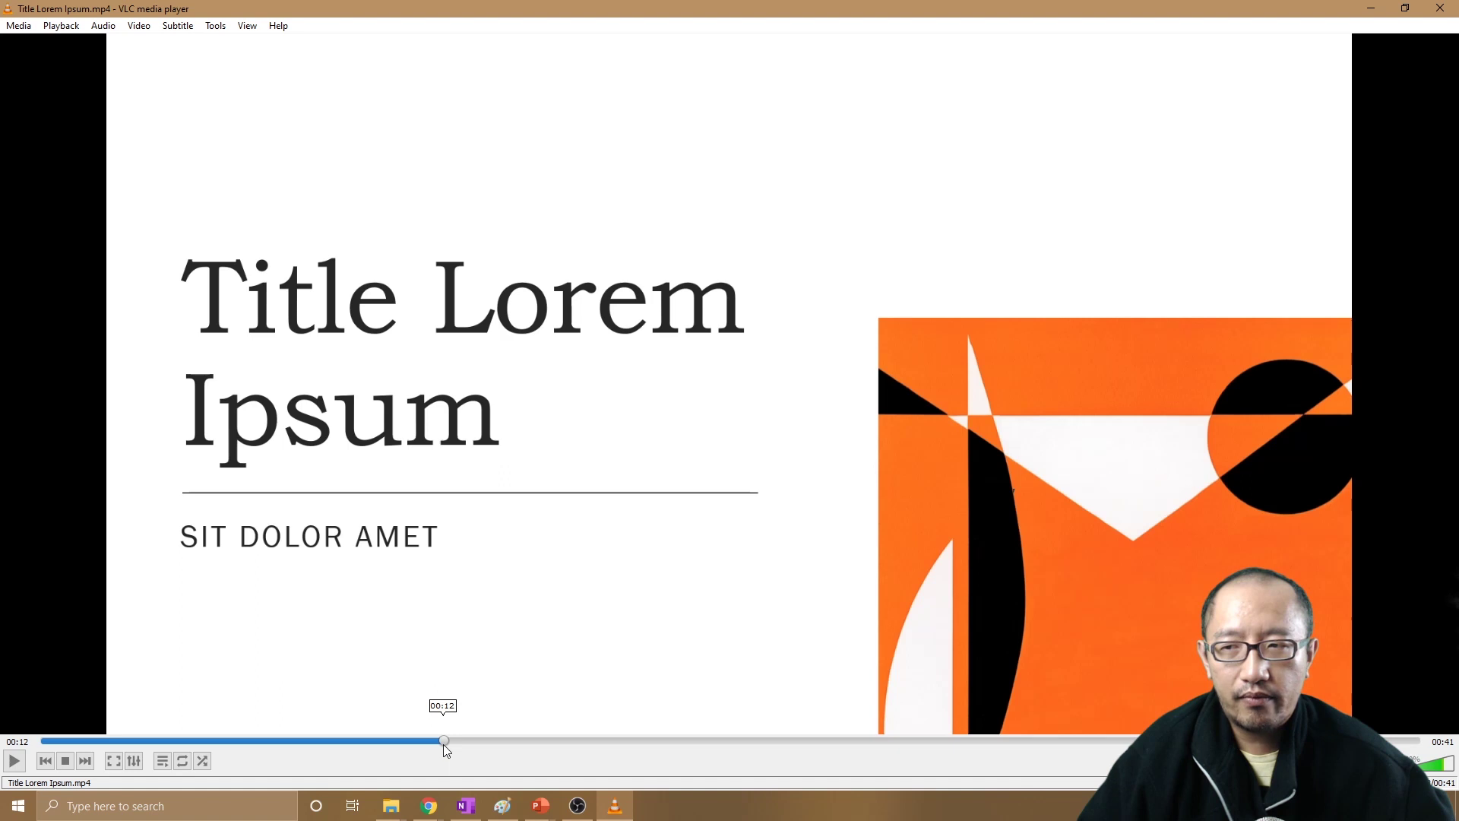
{"action": "left_click_drag", "start_coordinate": [501, 728], "coordinate": [448, 750]}
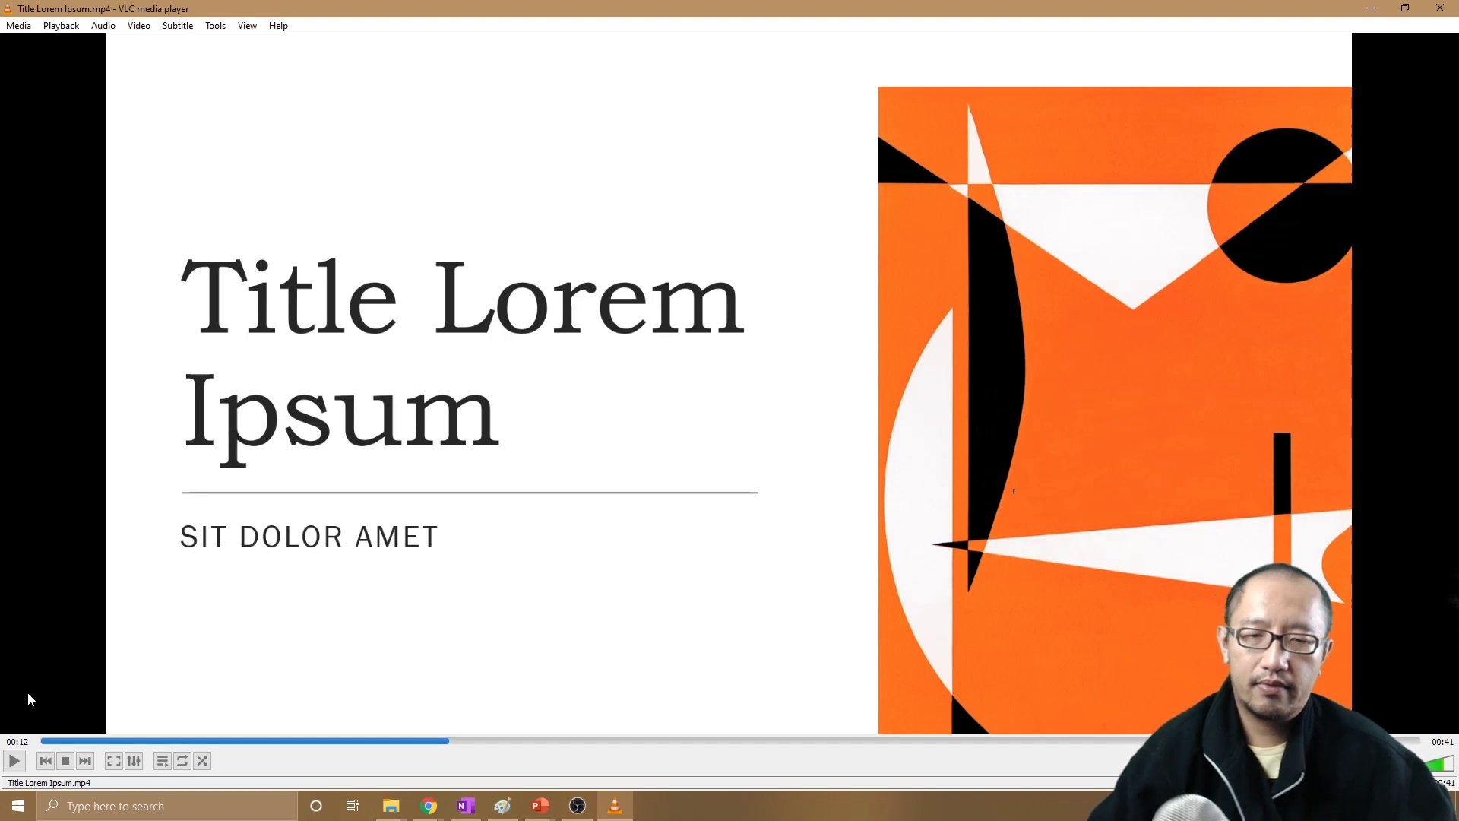
{"action": "left_click", "coordinate": [14, 761]}
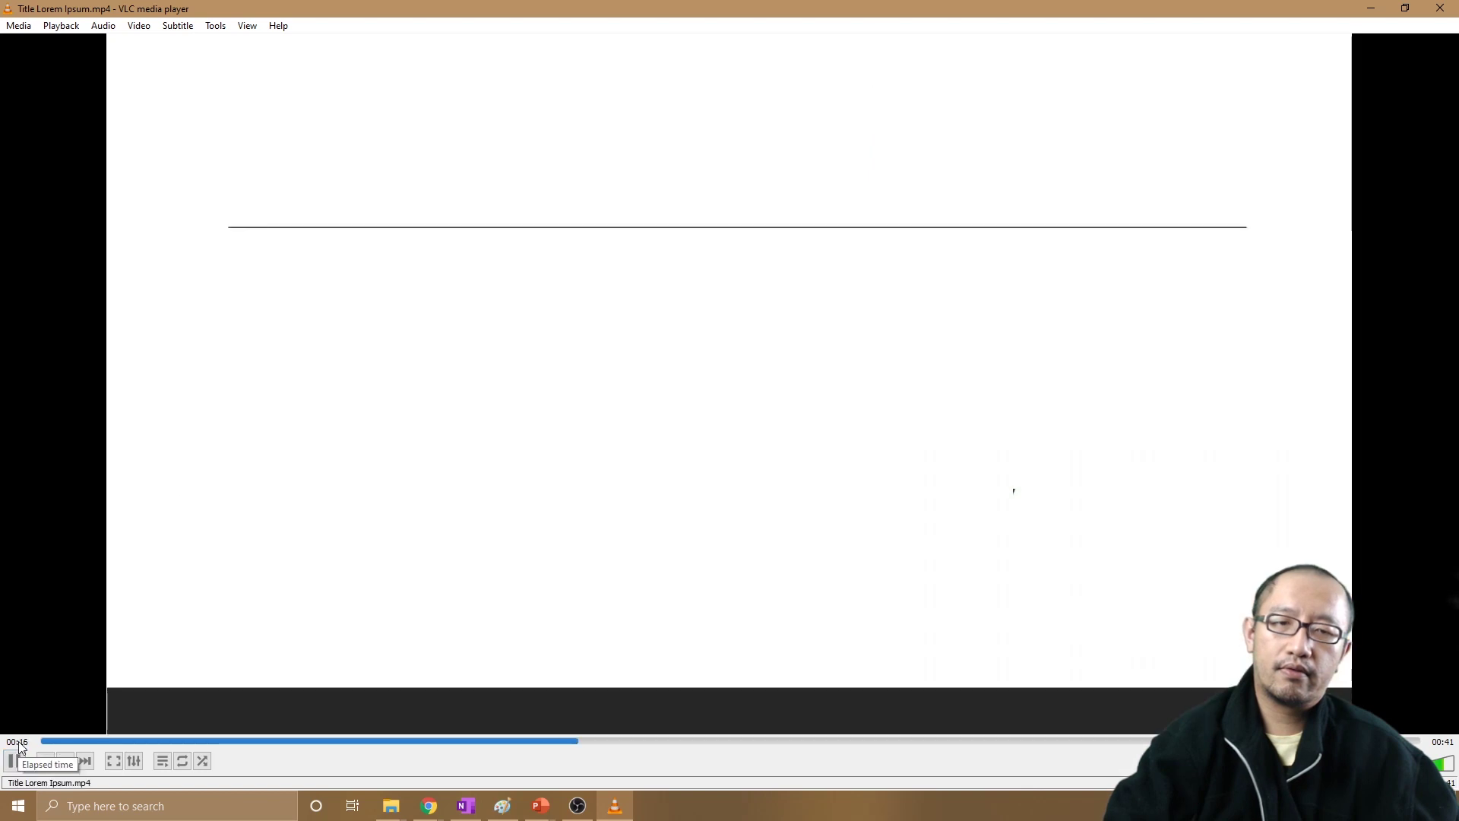
{"action": "left_click", "coordinate": [14, 761]}
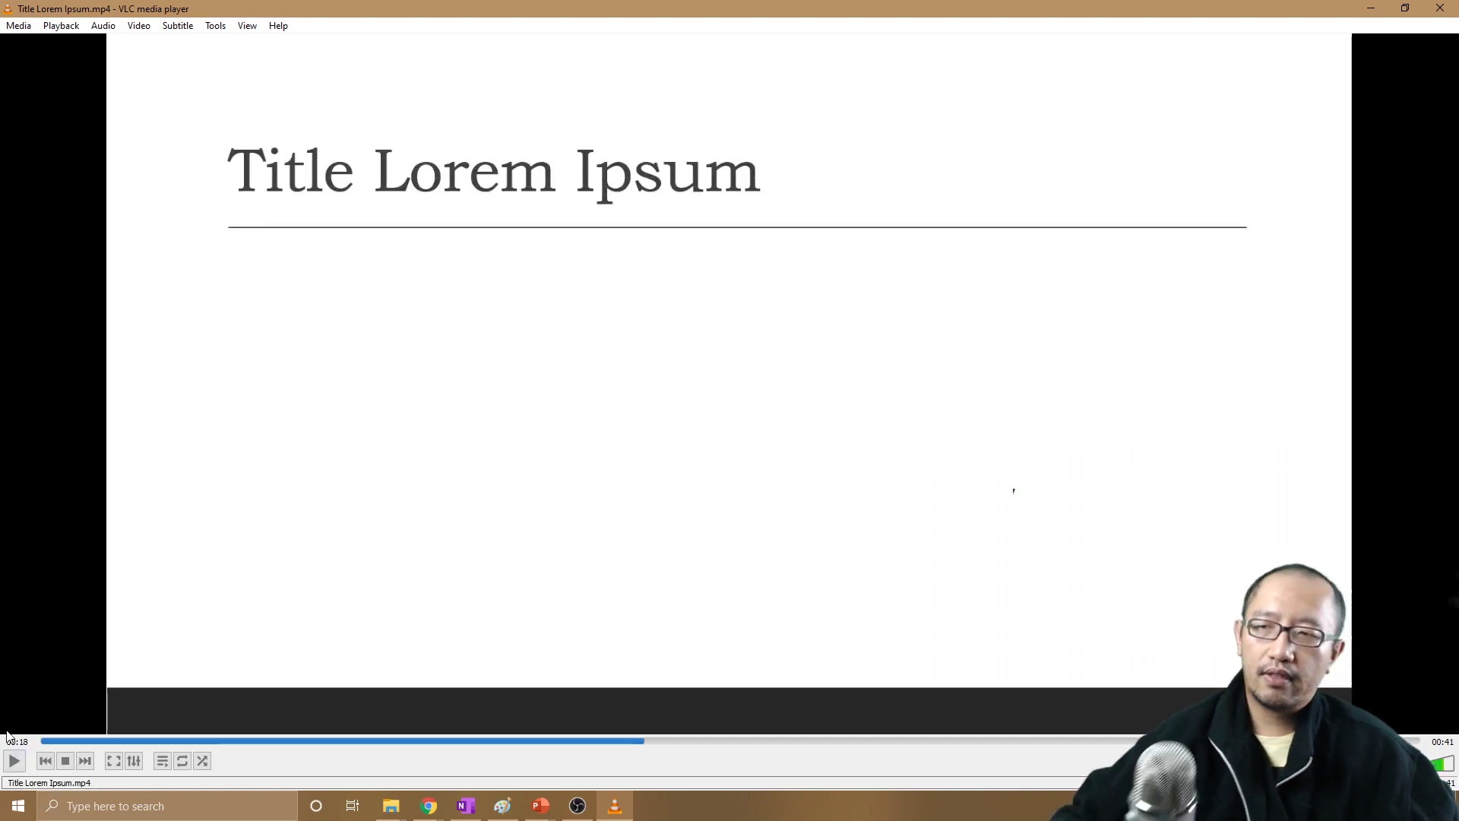